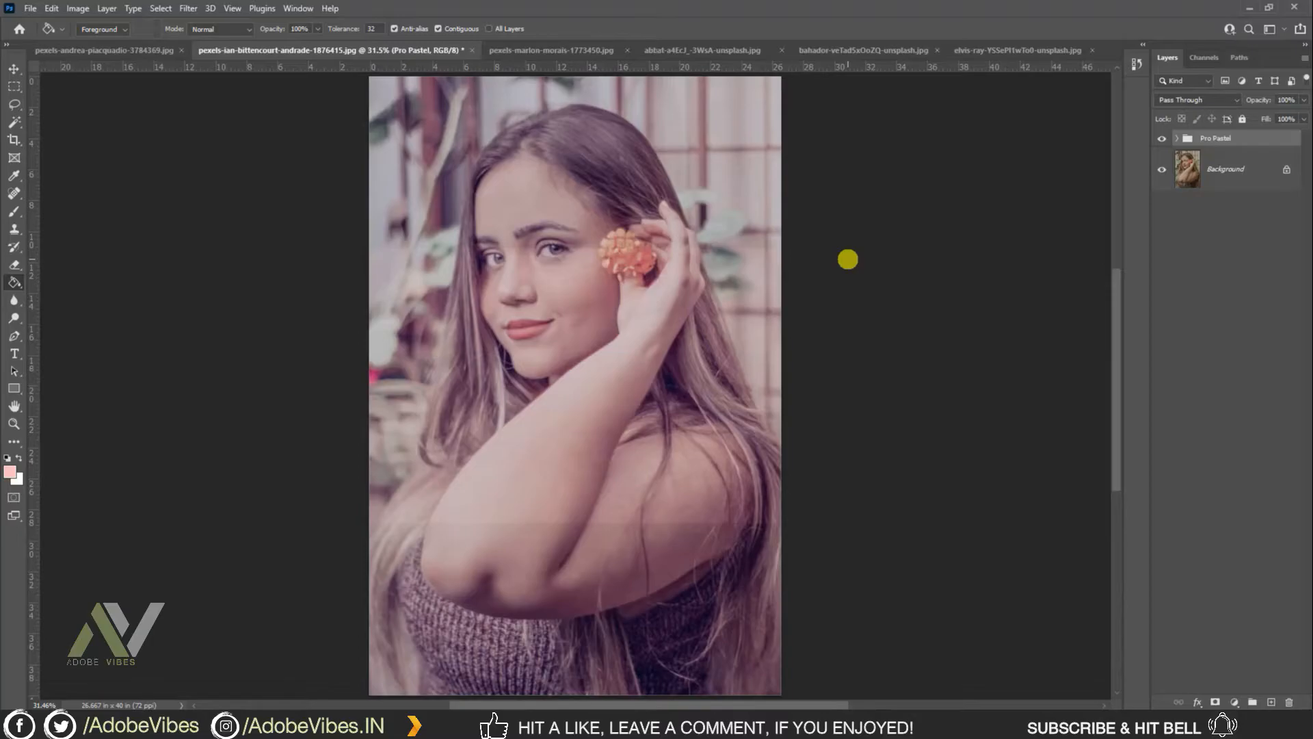
- Look through the open photos edited with the Pro Pastel group, ending on the first photo
click(586, 50)
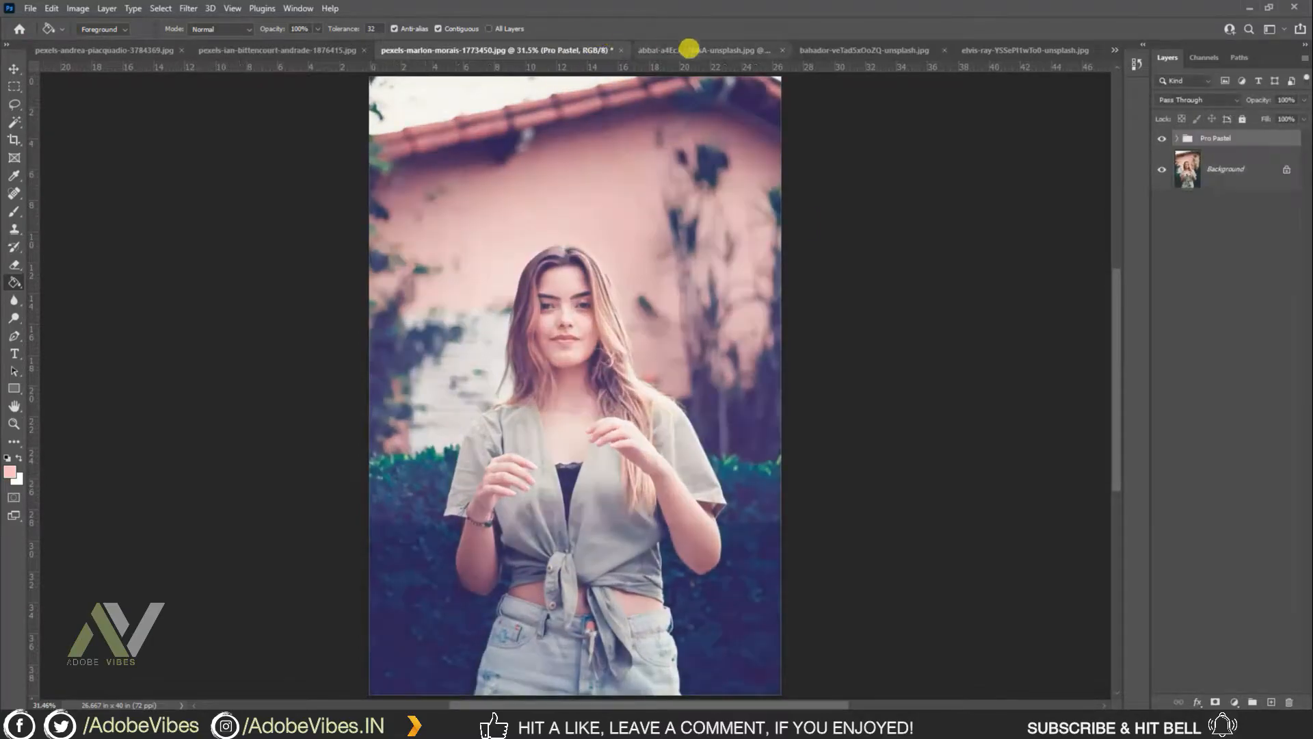
click(698, 48)
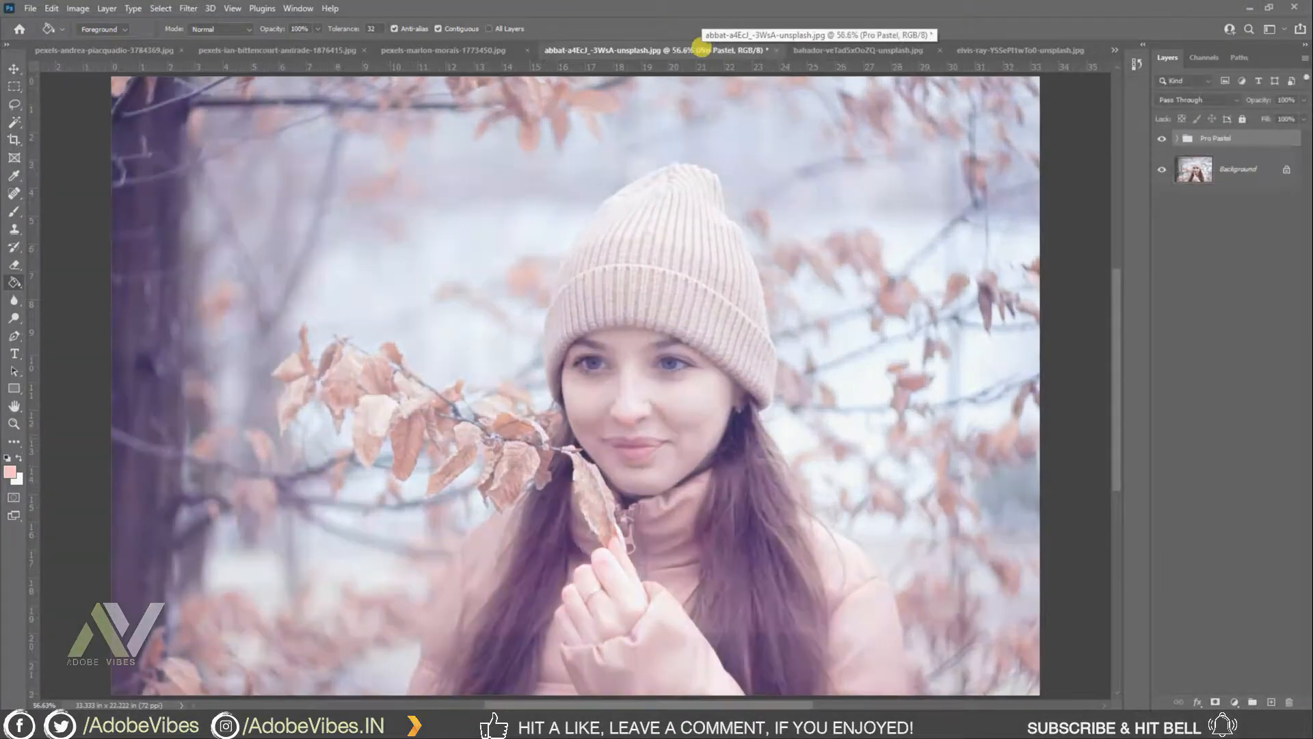
click(828, 50)
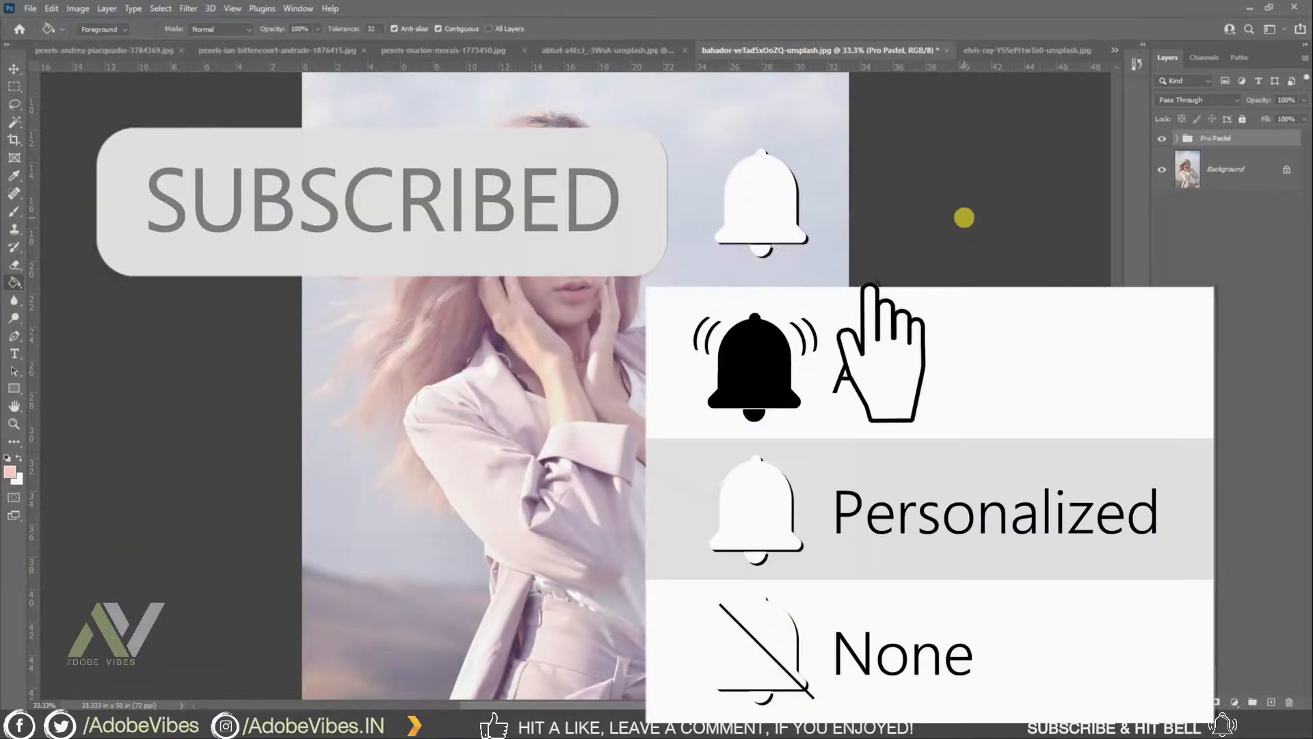
click(989, 48)
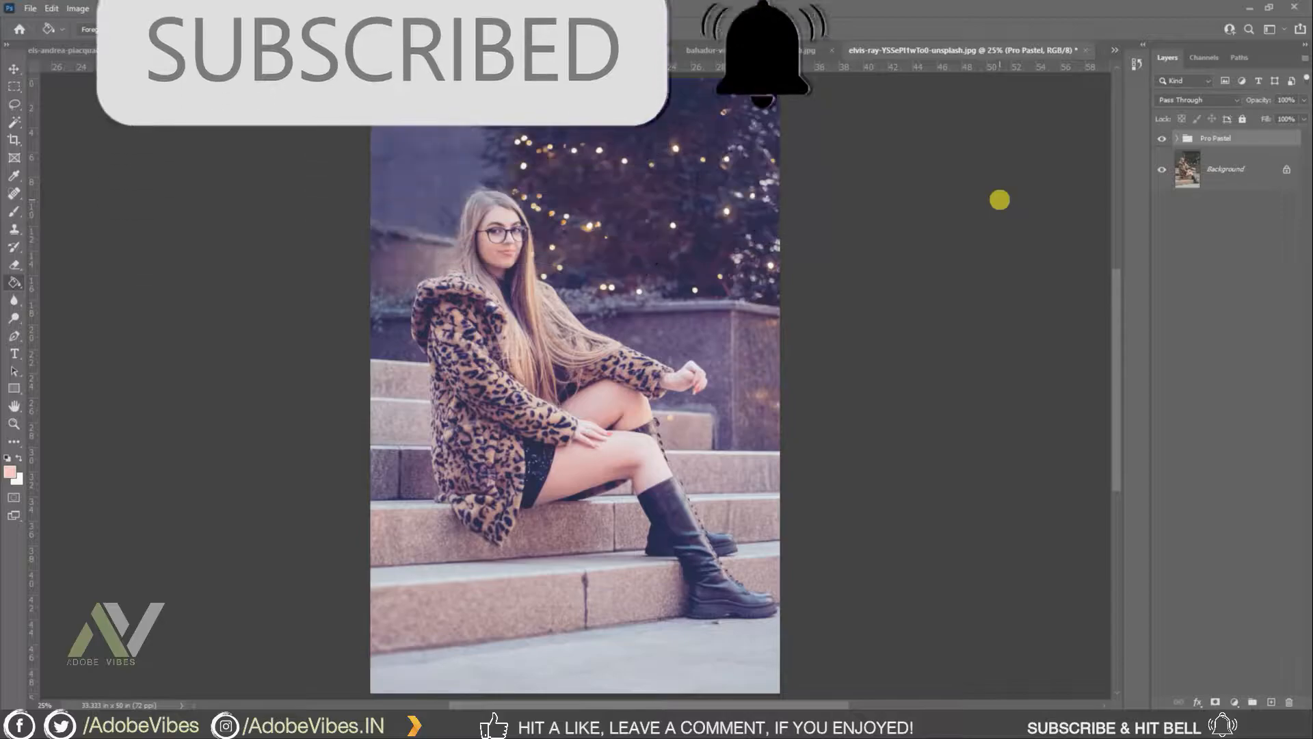
key(ctrl+plus)
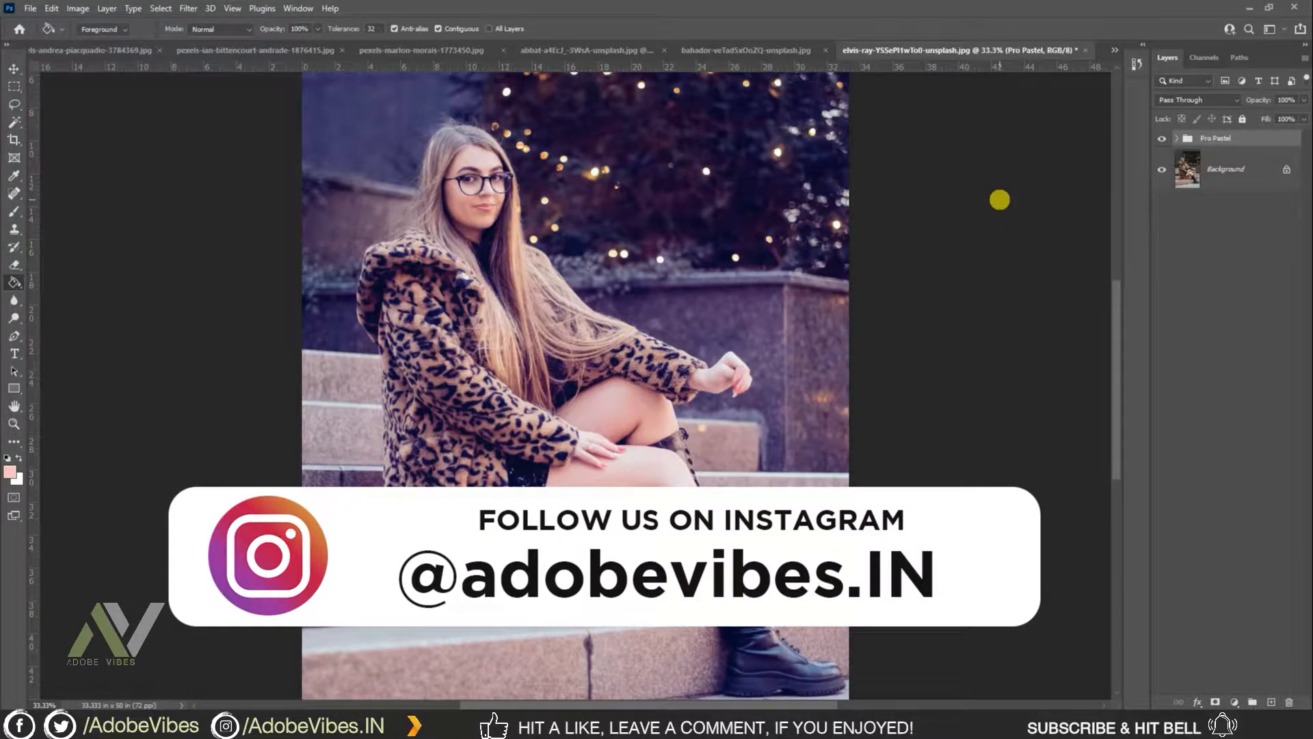
click(136, 49)
key(ctrl+plus)
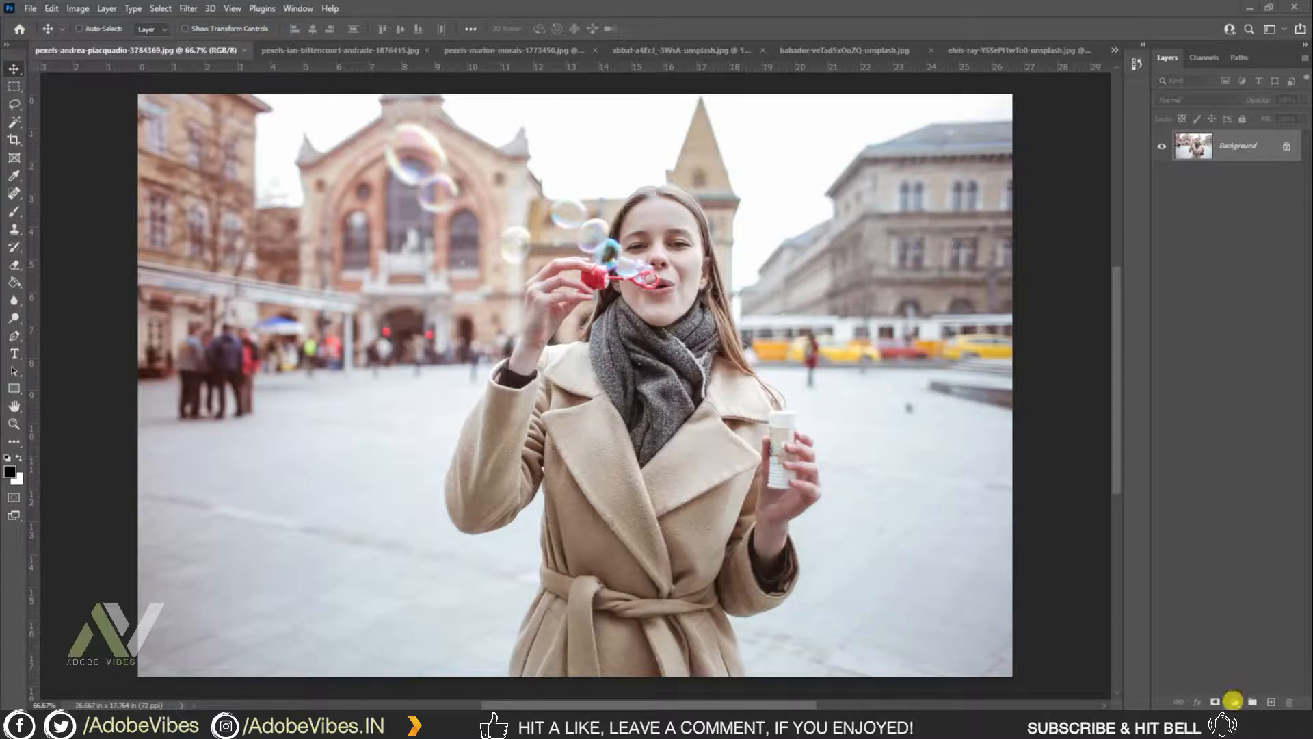
- Add a Selective Color adjustment layer and set the Reds to Cyan -15%, Magenta -15% and Black -10%
click(1234, 701)
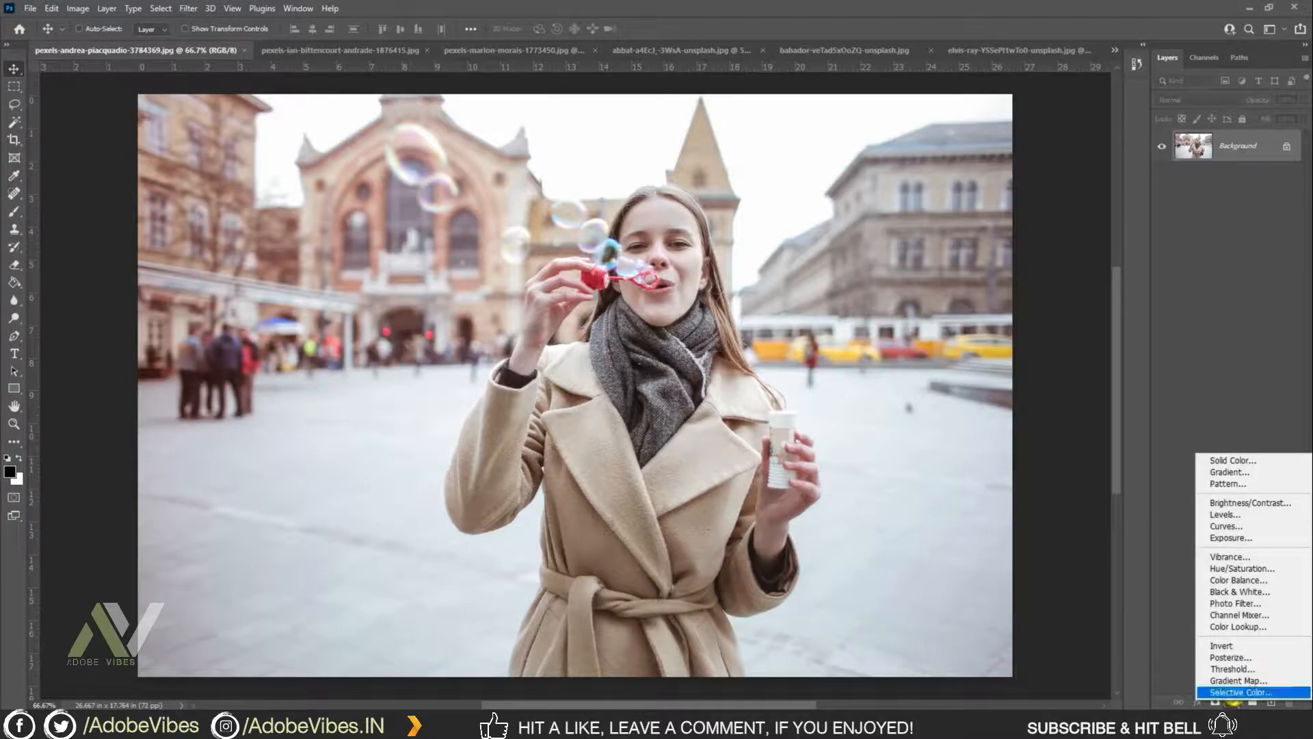
click(1239, 692)
drag(806, 137, 876, 123)
click(888, 195)
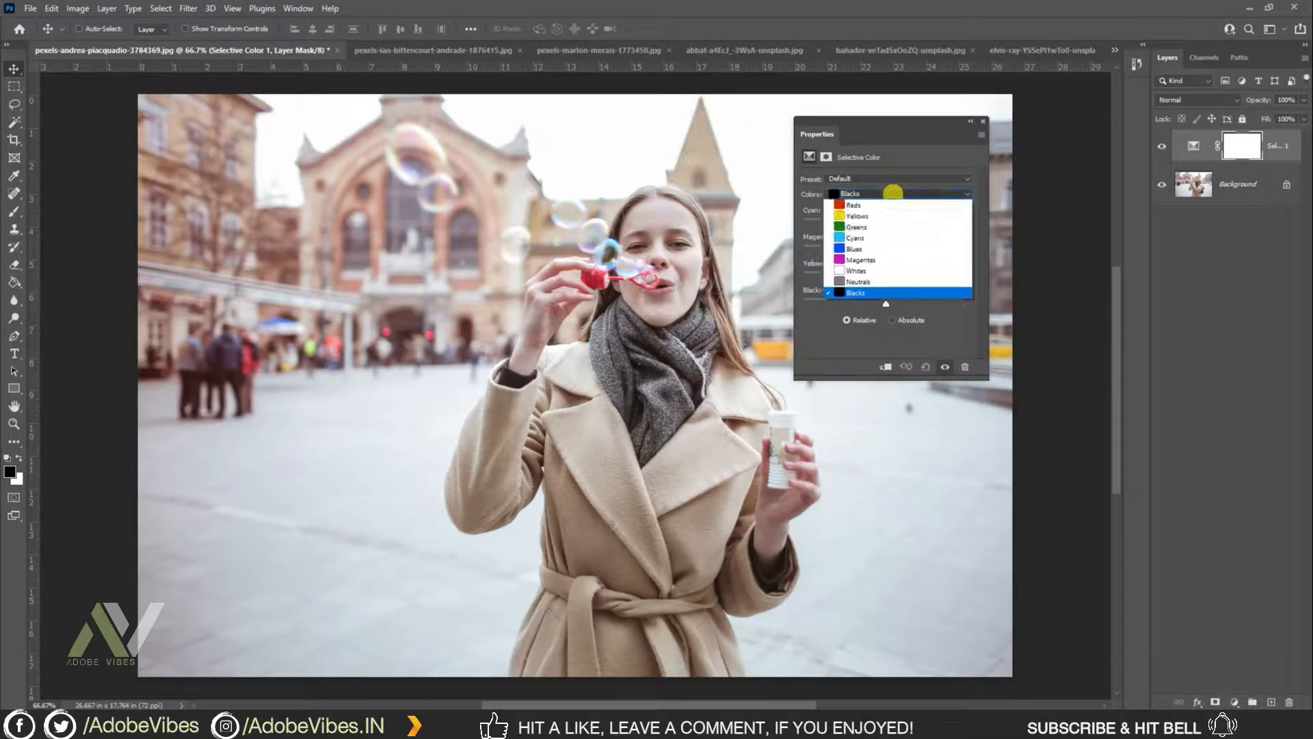
click(887, 204)
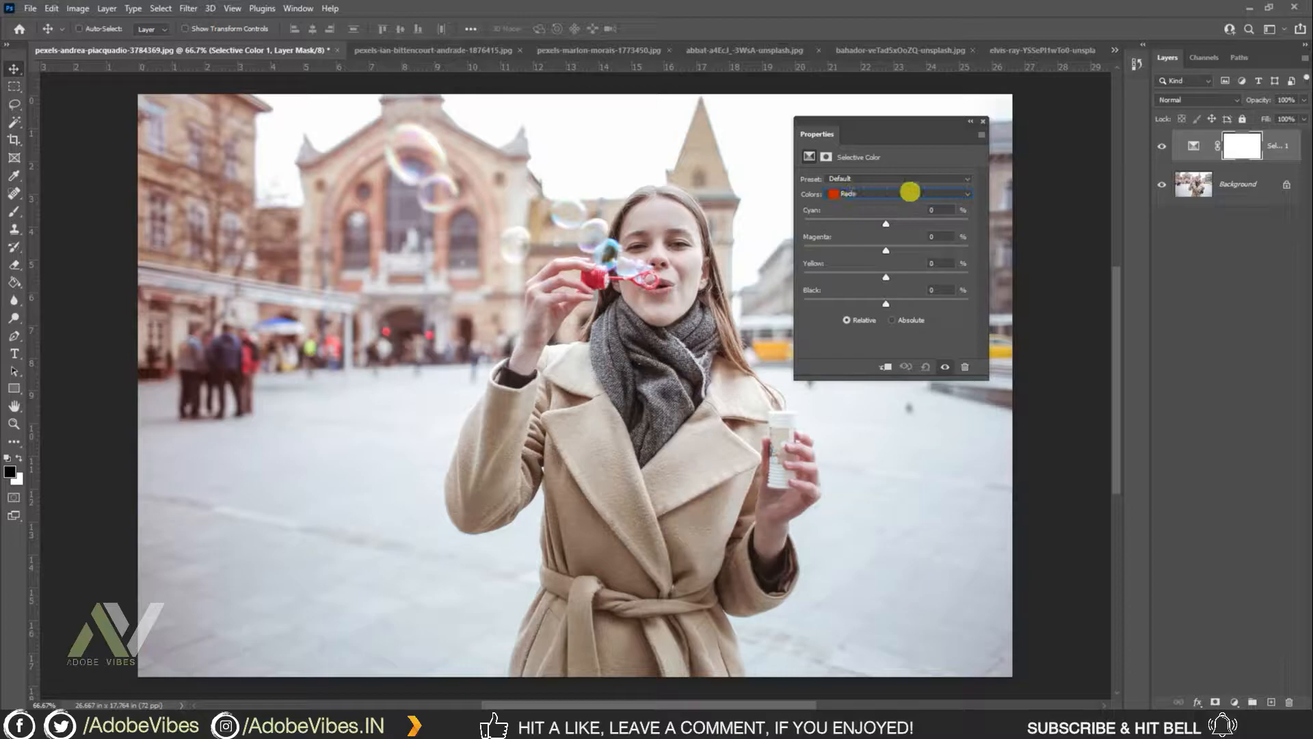
drag(886, 223, 877, 223)
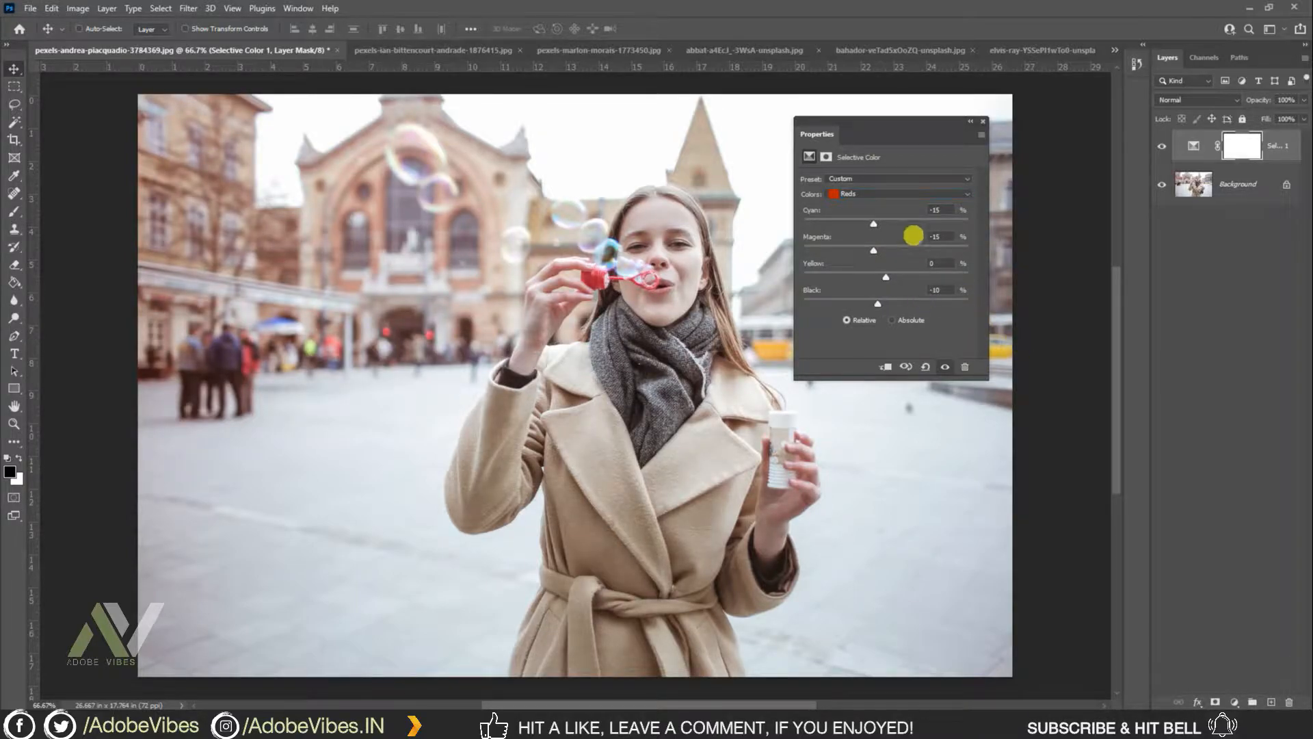
- Set the Neutrals' Black to -10% in the Selective Color adjustment and compare the photo with and without it
click(901, 194)
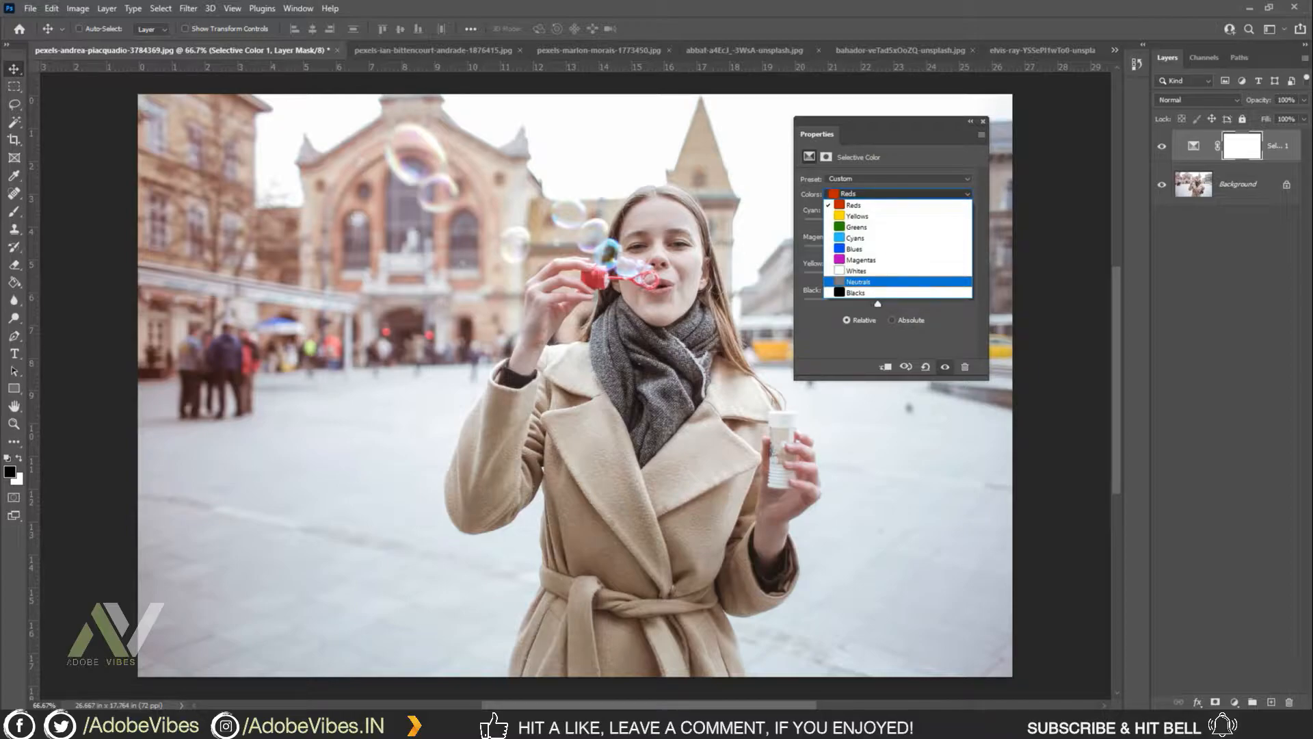
click(861, 281)
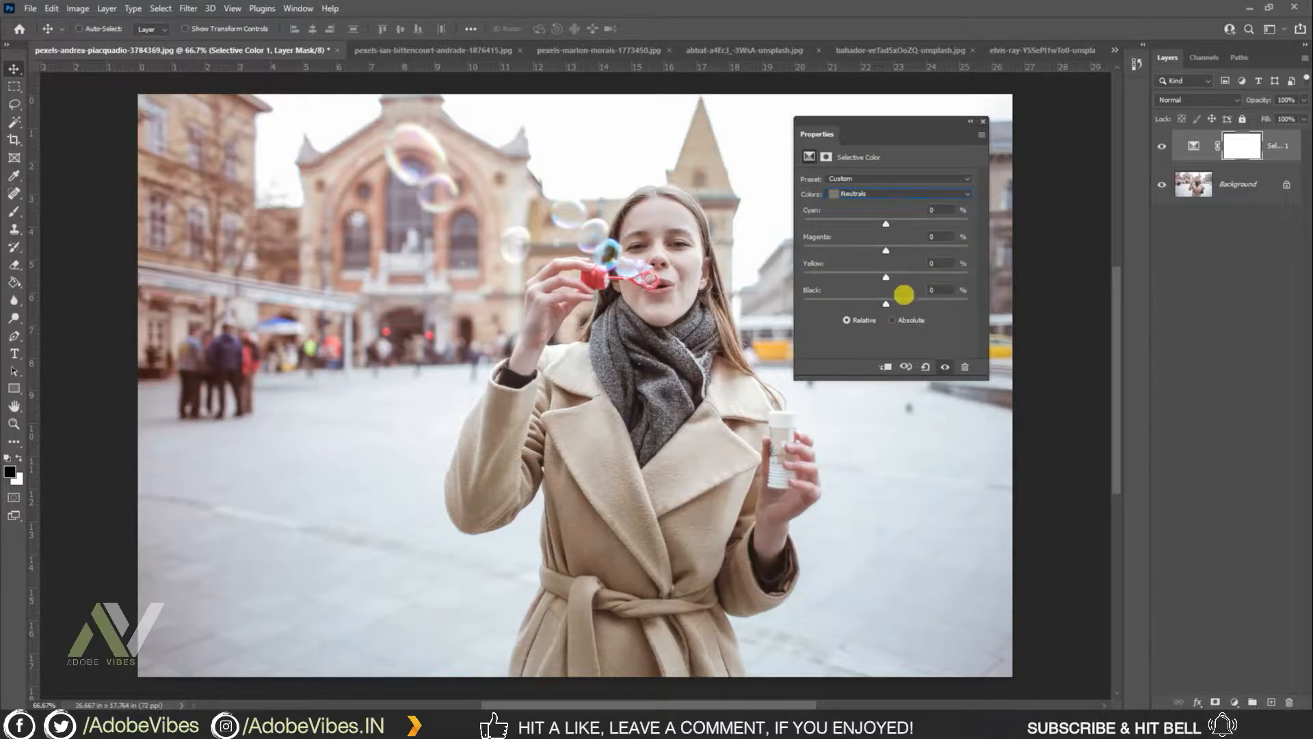
drag(882, 304, 879, 304)
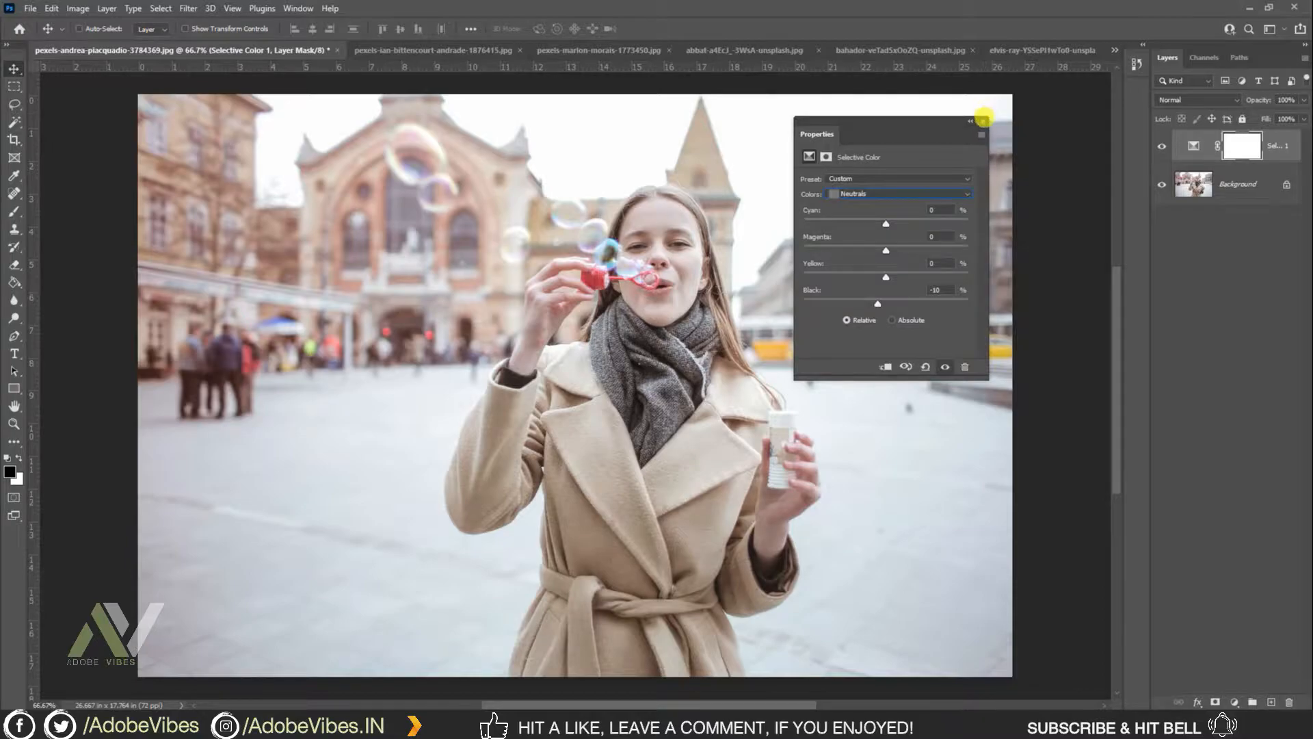
click(983, 121)
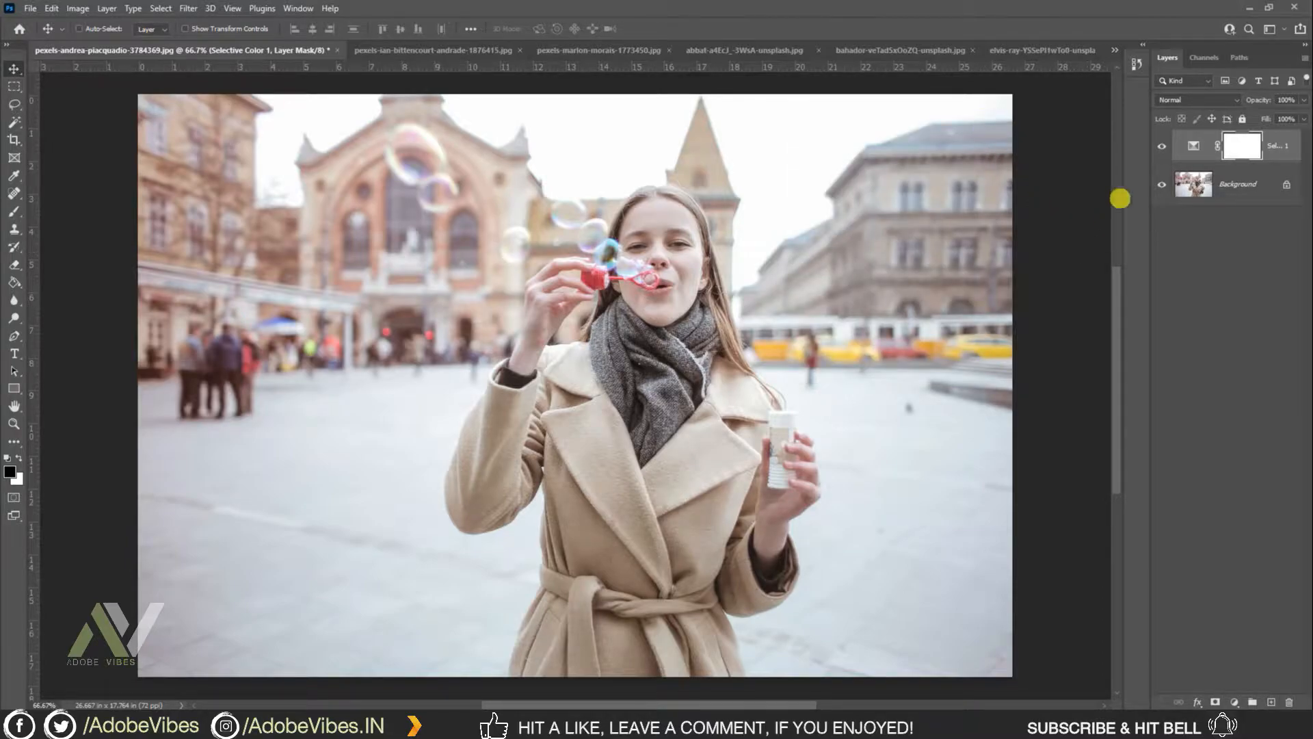
click(1161, 146)
click(1161, 147)
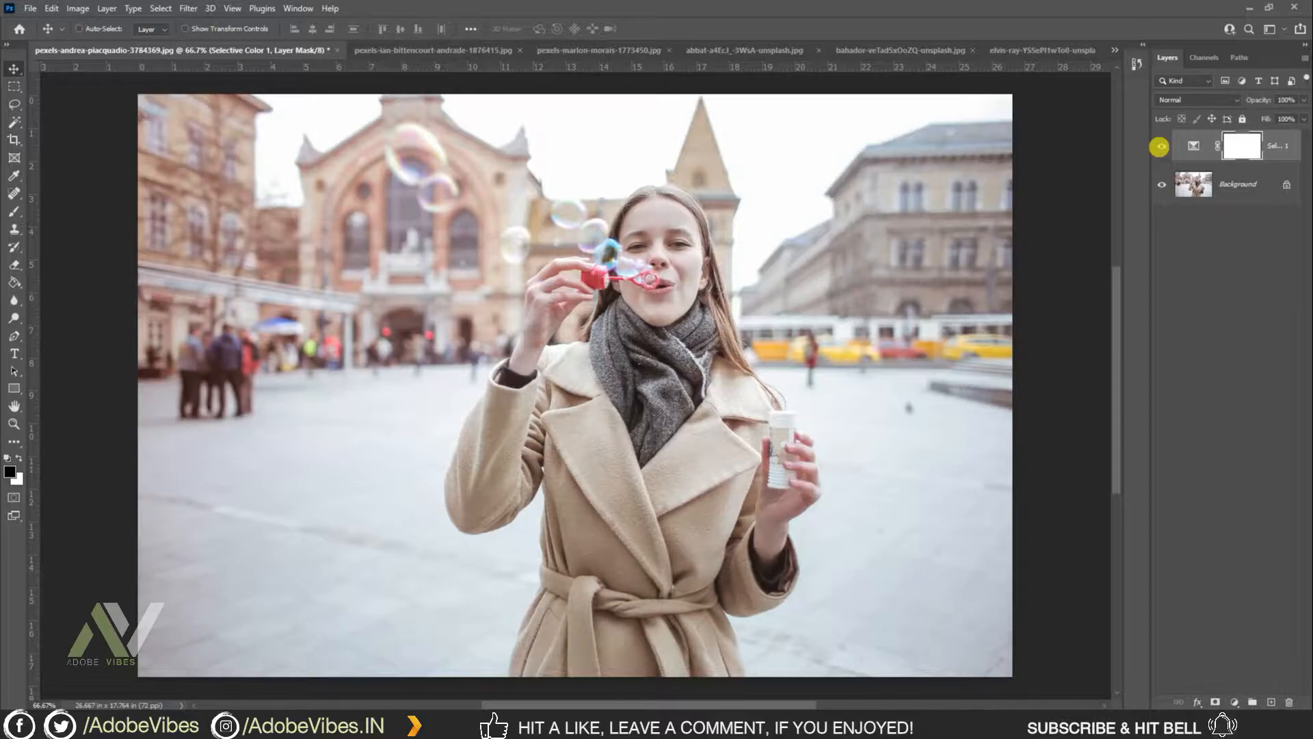
- Try the Soft Light blend mode at 20% opacity on the Selective Color layer
click(1234, 101)
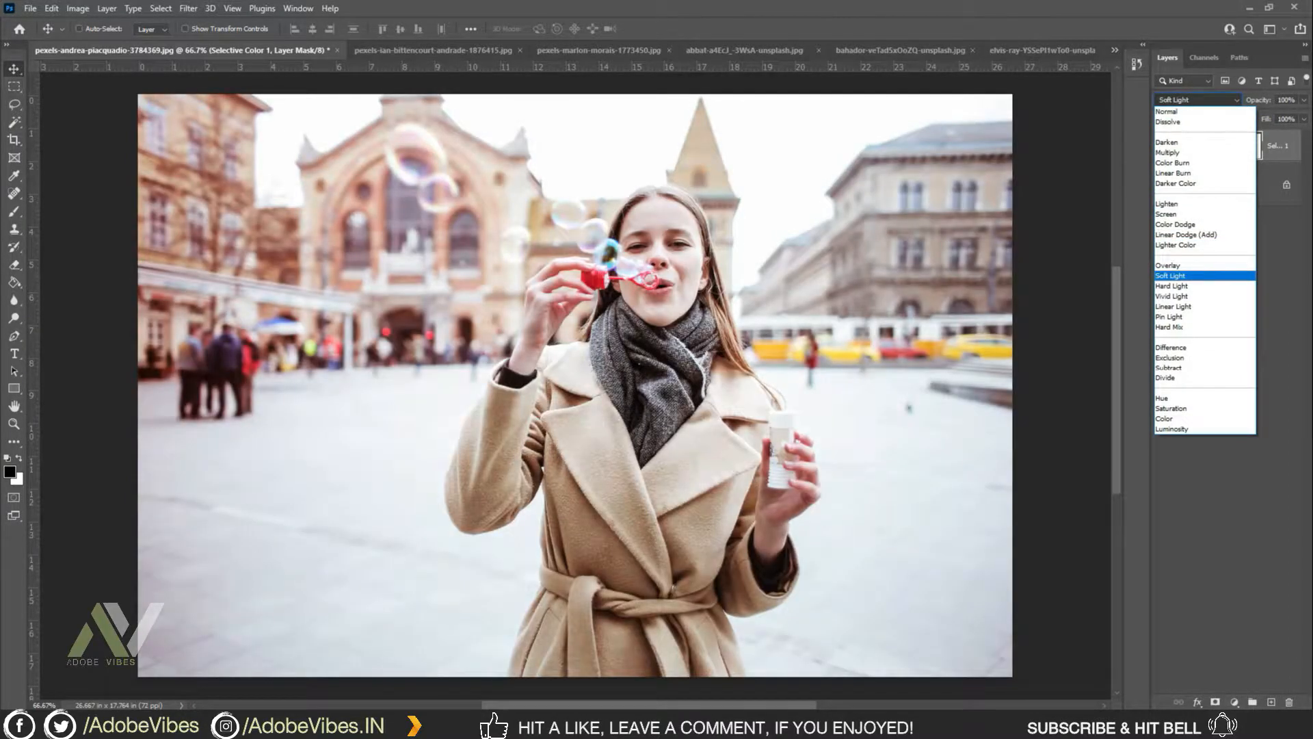
click(1201, 276)
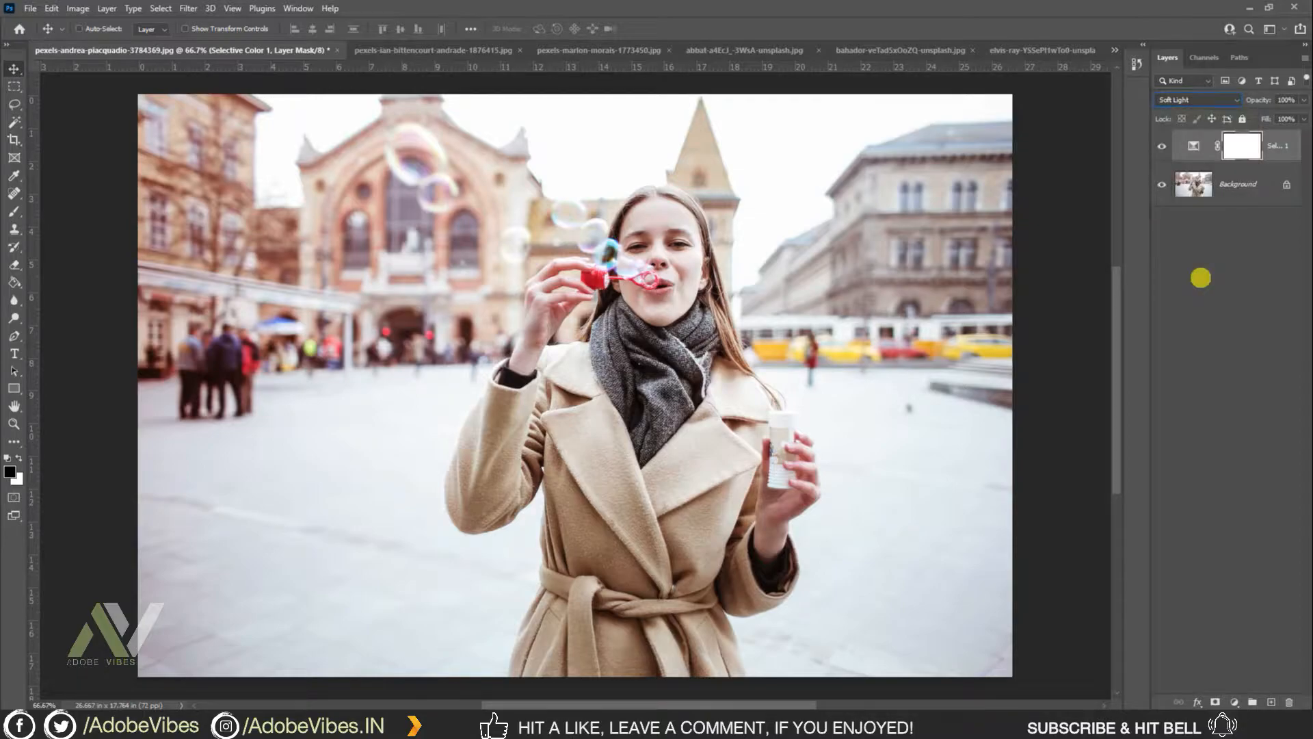
click(1305, 100)
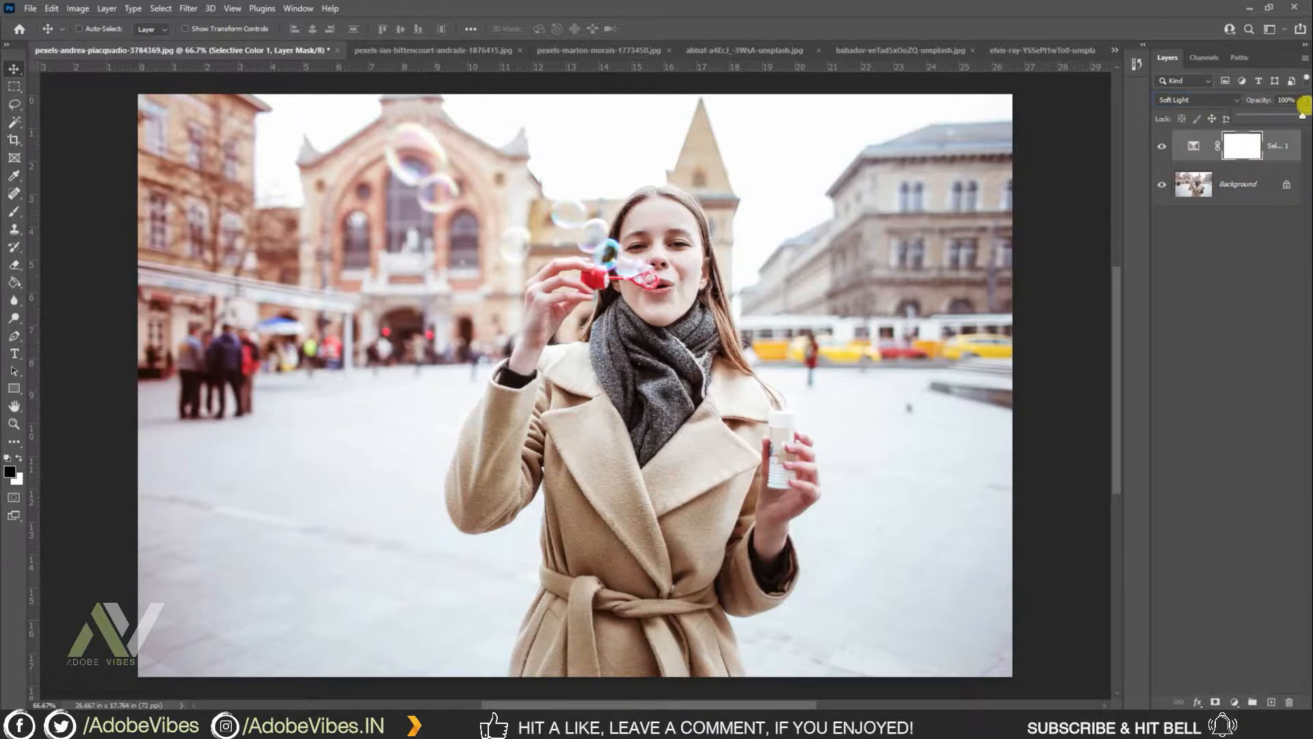
drag(1300, 115, 1255, 116)
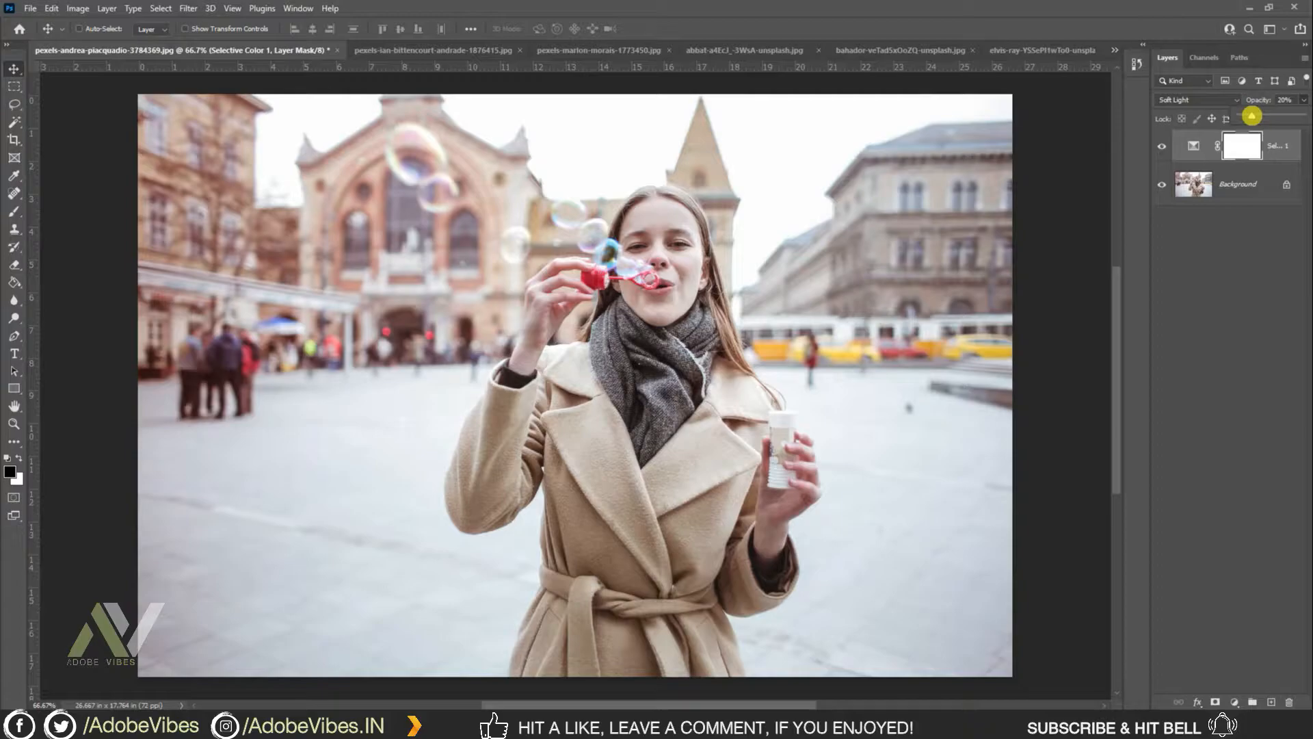
click(1175, 346)
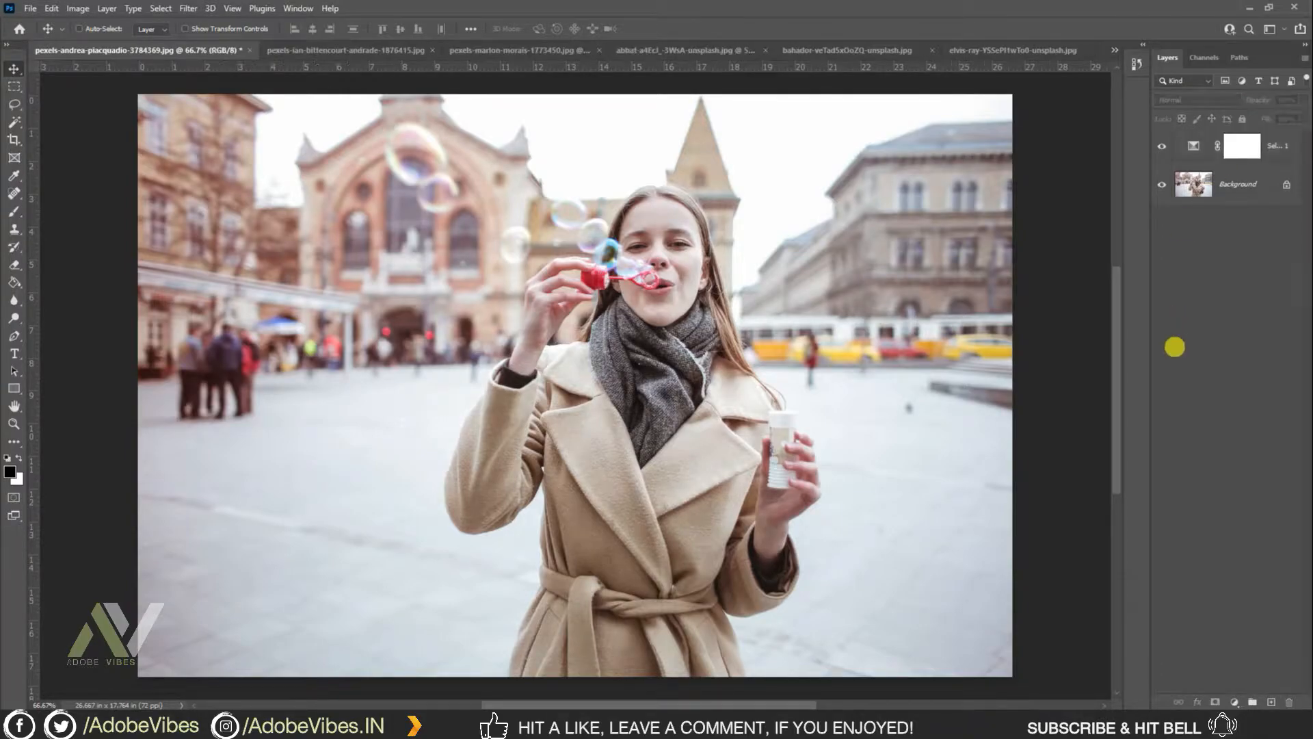
click(1162, 148)
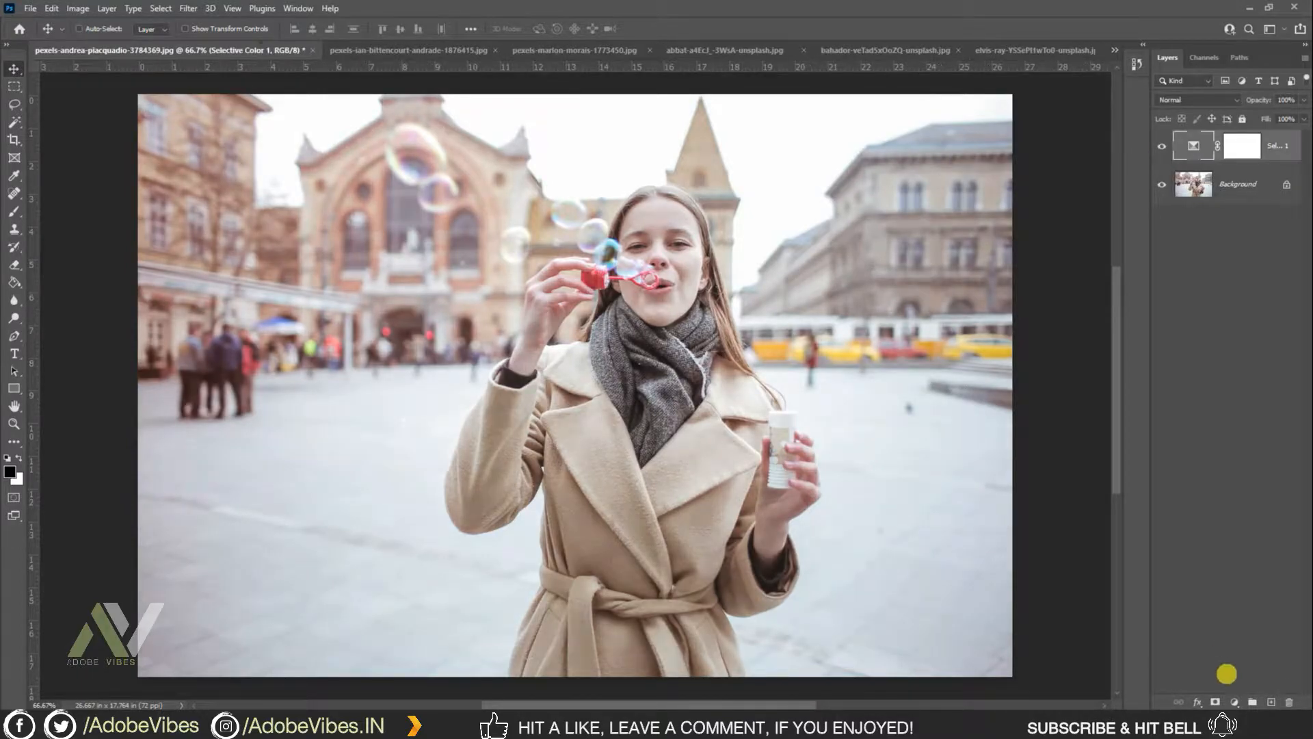
- Add a Gradient Map adjustment layer above the Selective Color layer and open its Basics gradient presets
click(1235, 703)
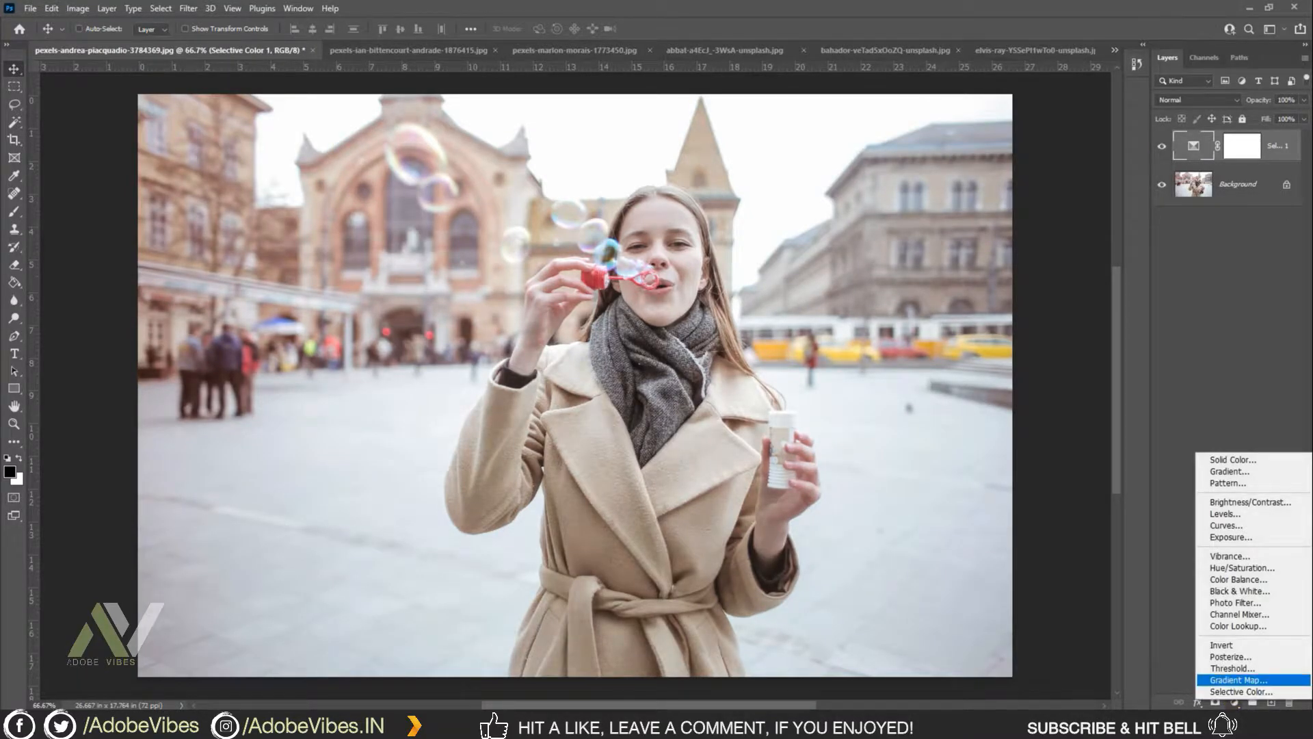
click(1238, 679)
drag(871, 117, 939, 132)
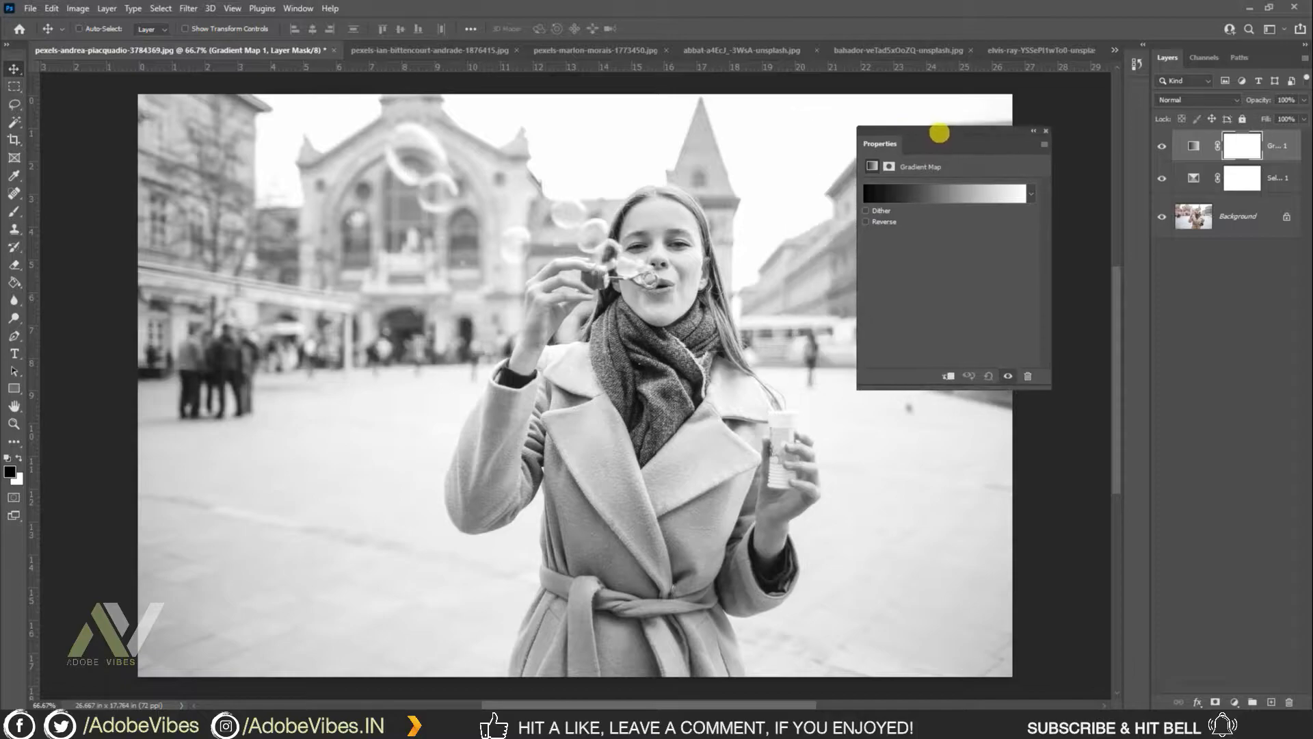
click(1031, 194)
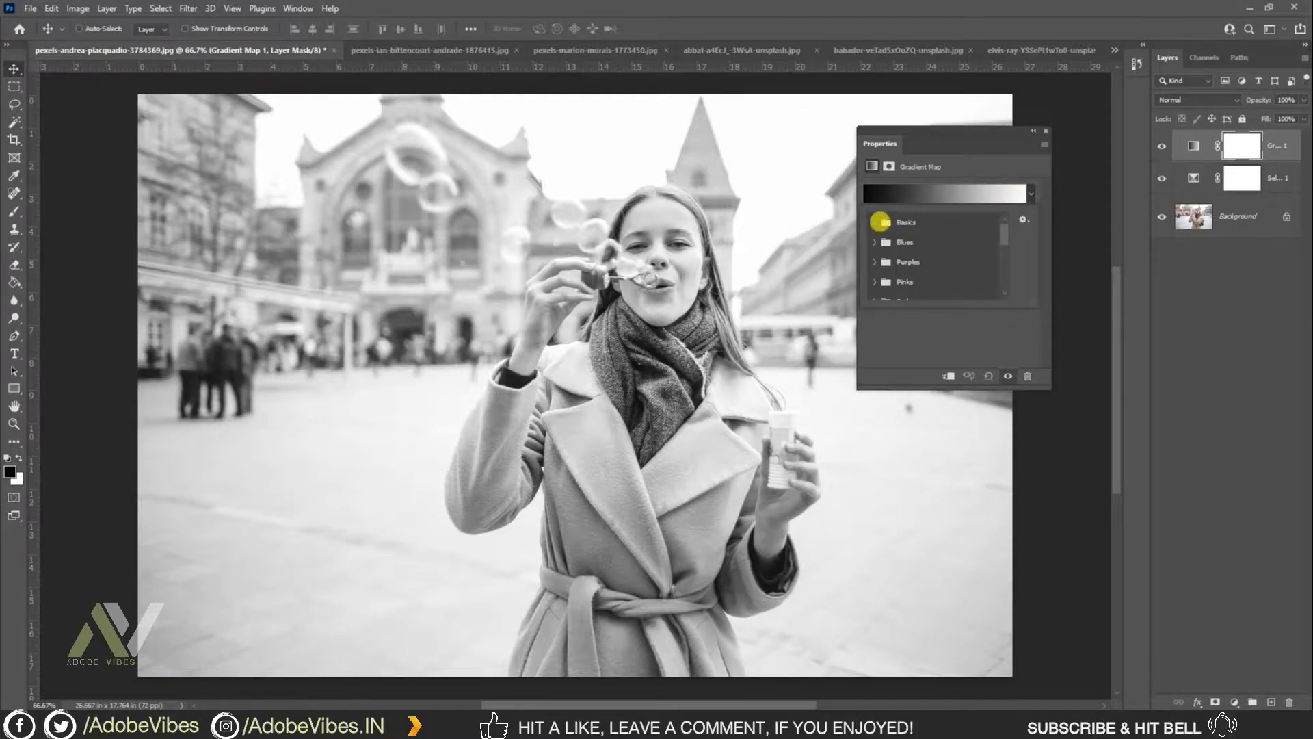
click(881, 221)
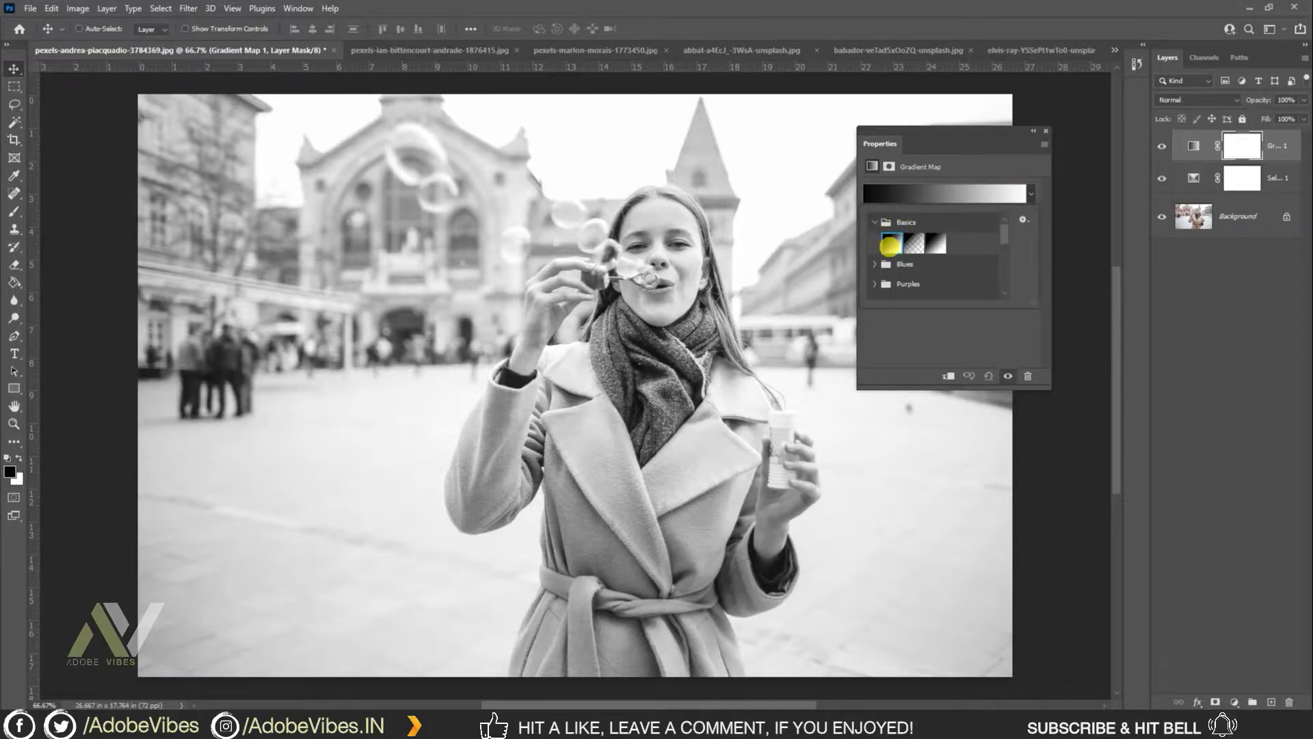
- Change the gradient's black stop at location 0% to light pink #f9a9f1 and accept the gradient
click(877, 194)
click(767, 383)
click(829, 439)
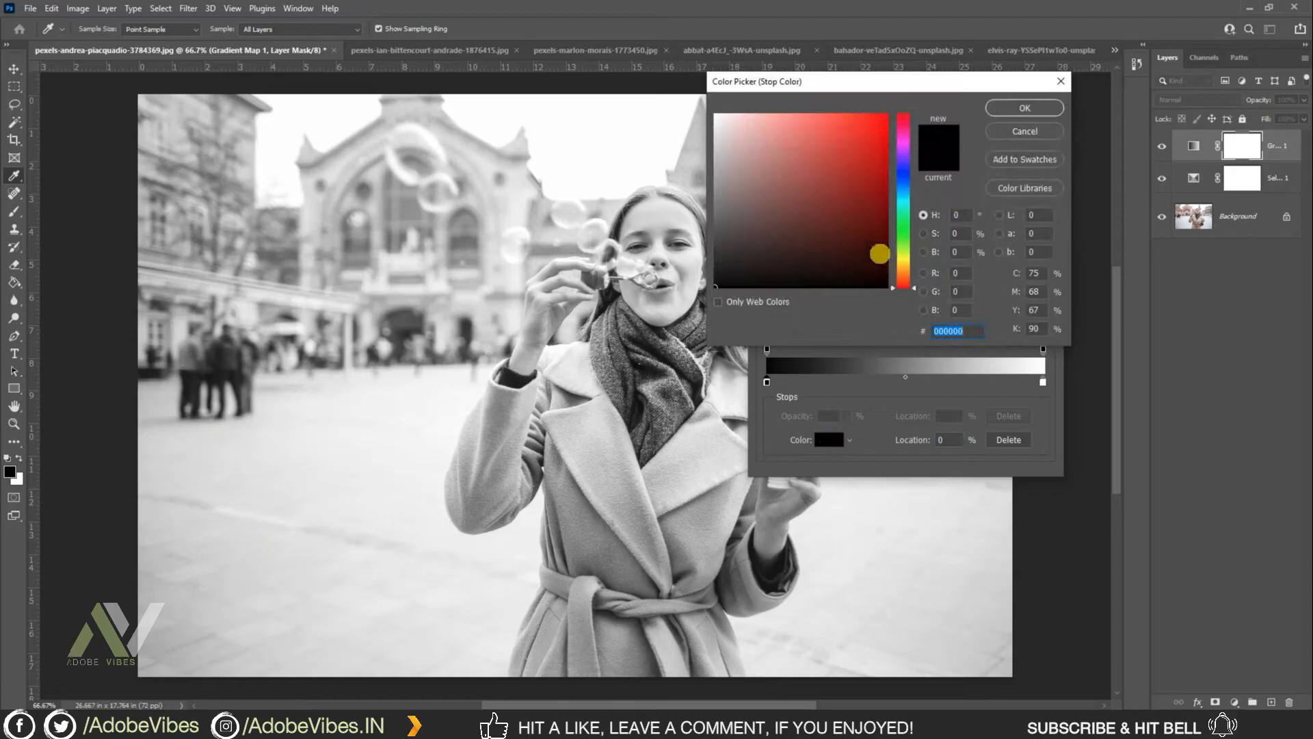
click(903, 139)
click(853, 133)
drag(853, 133, 770, 118)
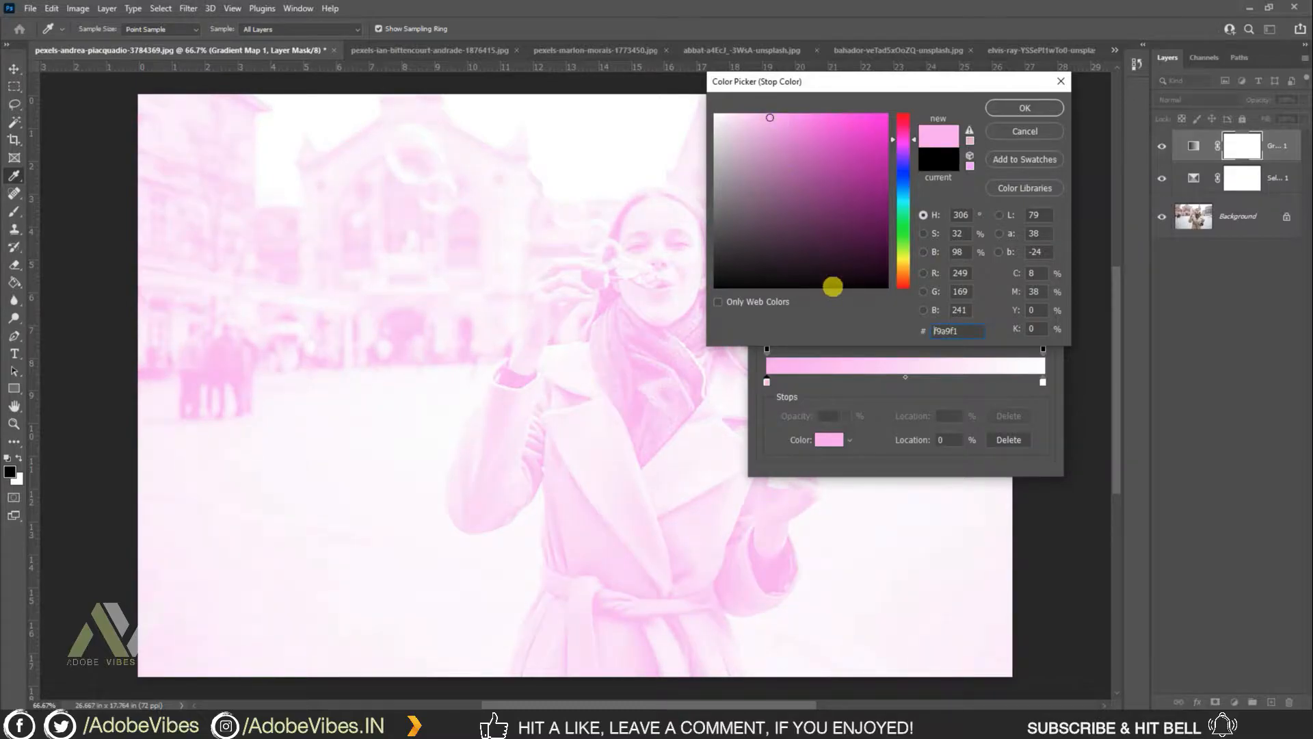
click(1010, 106)
click(1029, 162)
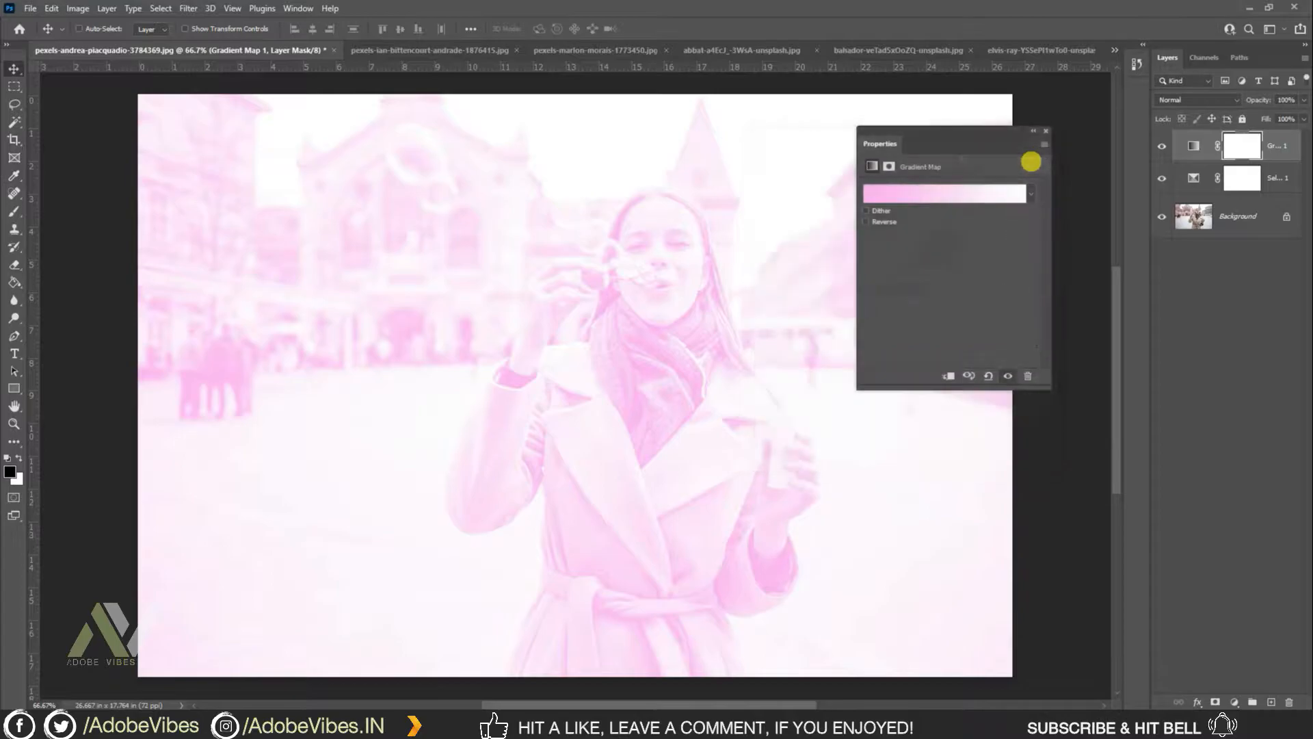
click(1046, 130)
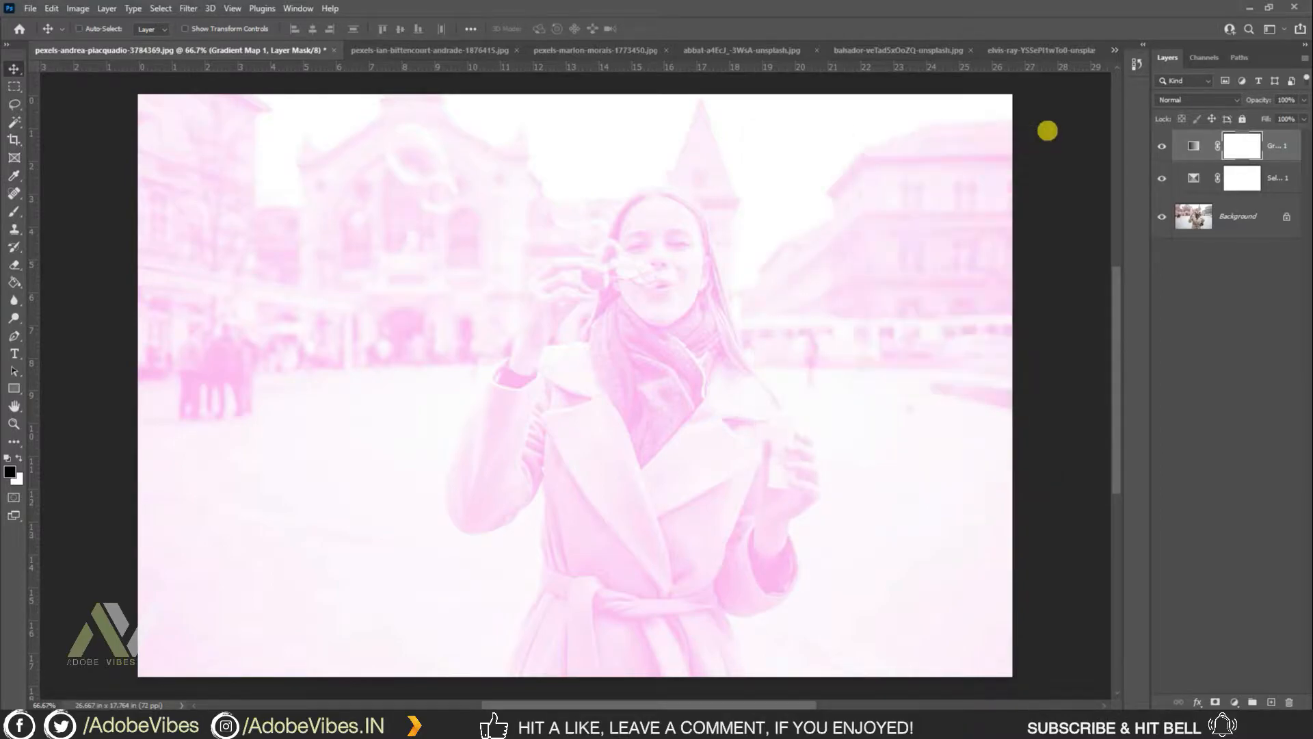
- Set the Gradient Map layer's blend mode to Soft Light
click(1204, 100)
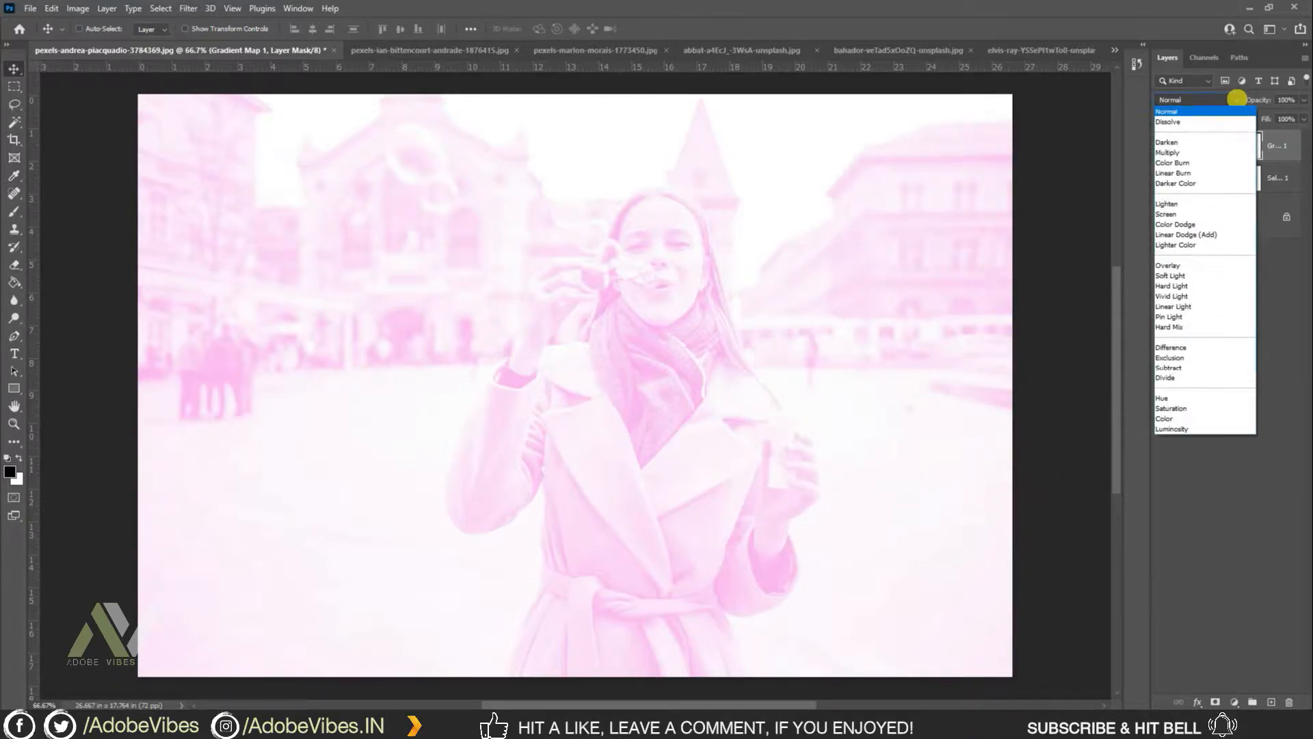
key(Down)
key(Down)
key(Down)
key(Down)
key(Down)
key(Down)
key(Down)
key(Down)
key(Down)
key(Down)
key(Down)
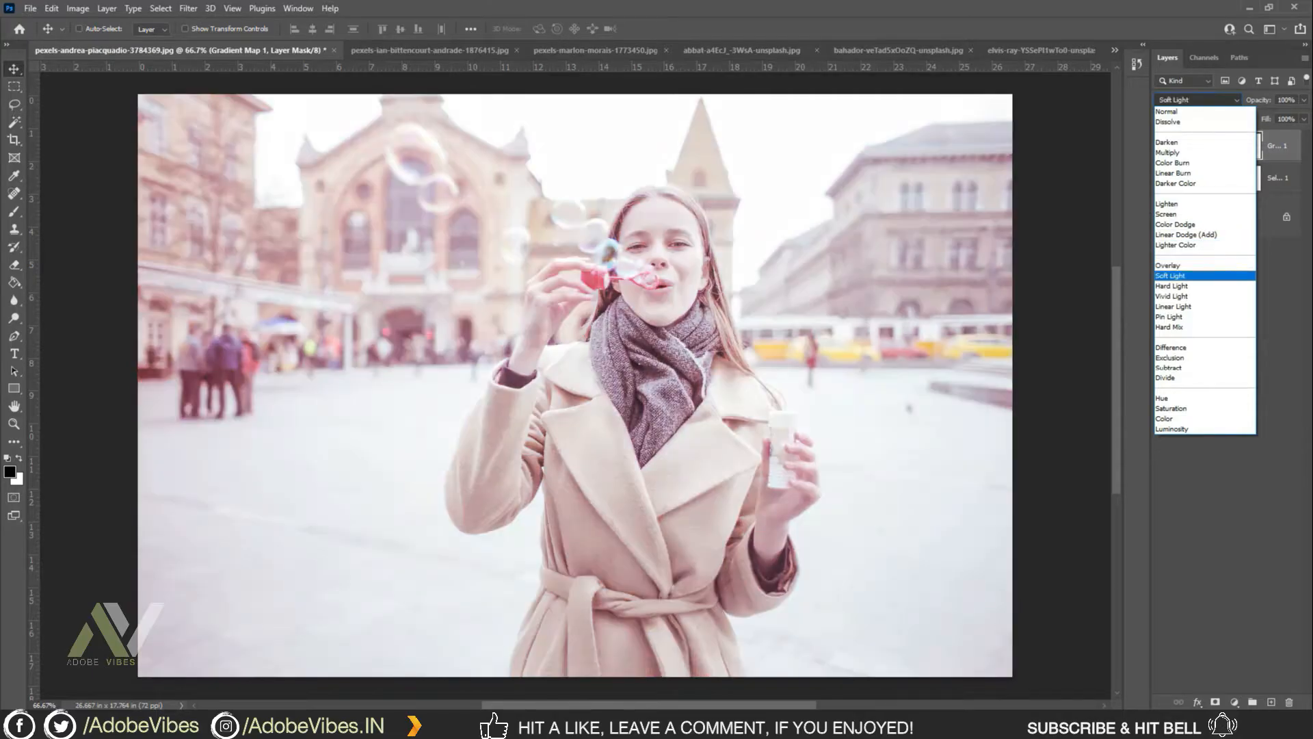
click(1219, 273)
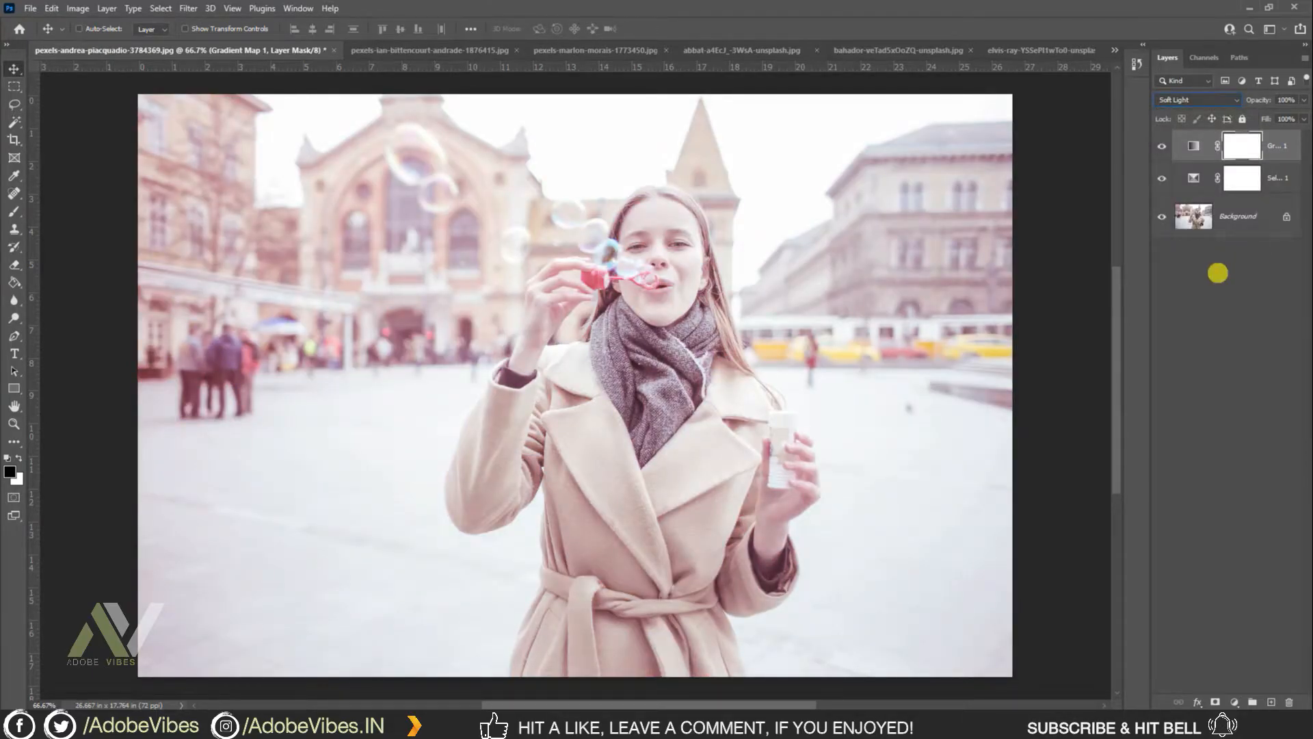
- Reduce the Gradient Map layer's opacity to 50% and compare the photo with and without the layer
click(1304, 99)
drag(1304, 114, 1271, 115)
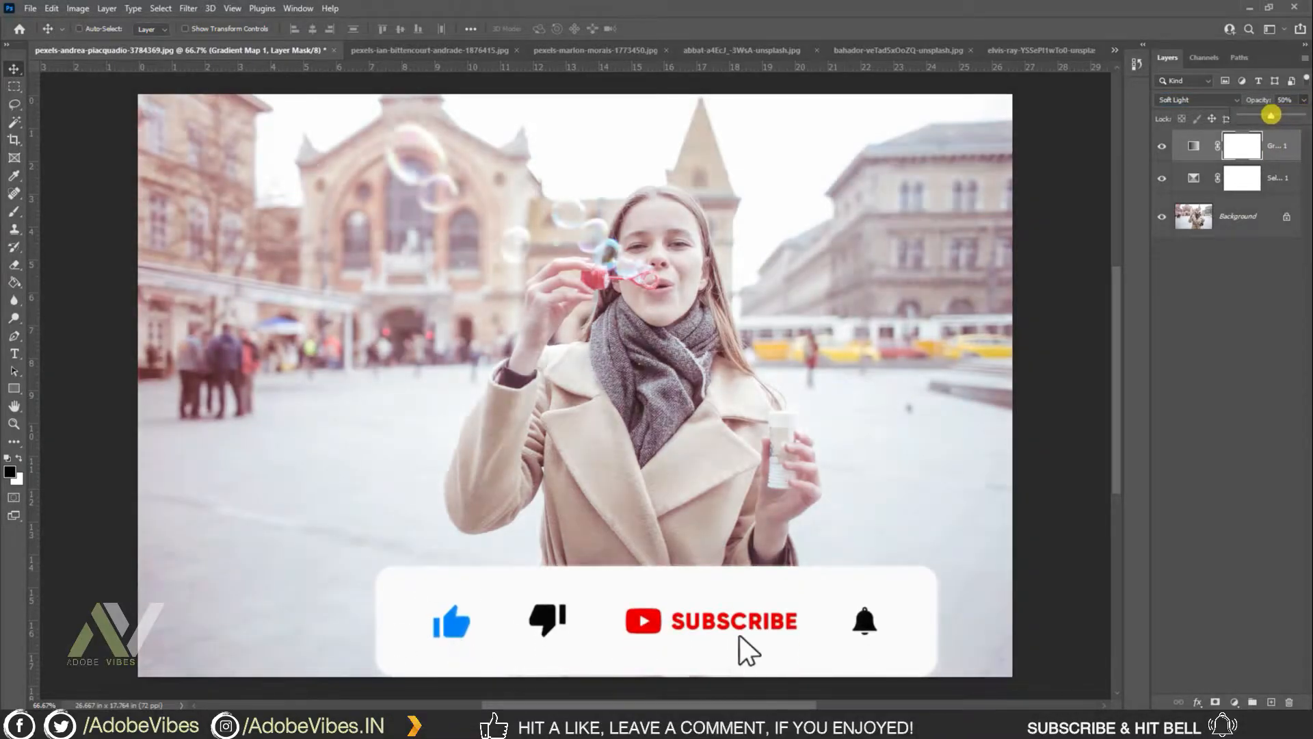
click(1160, 147)
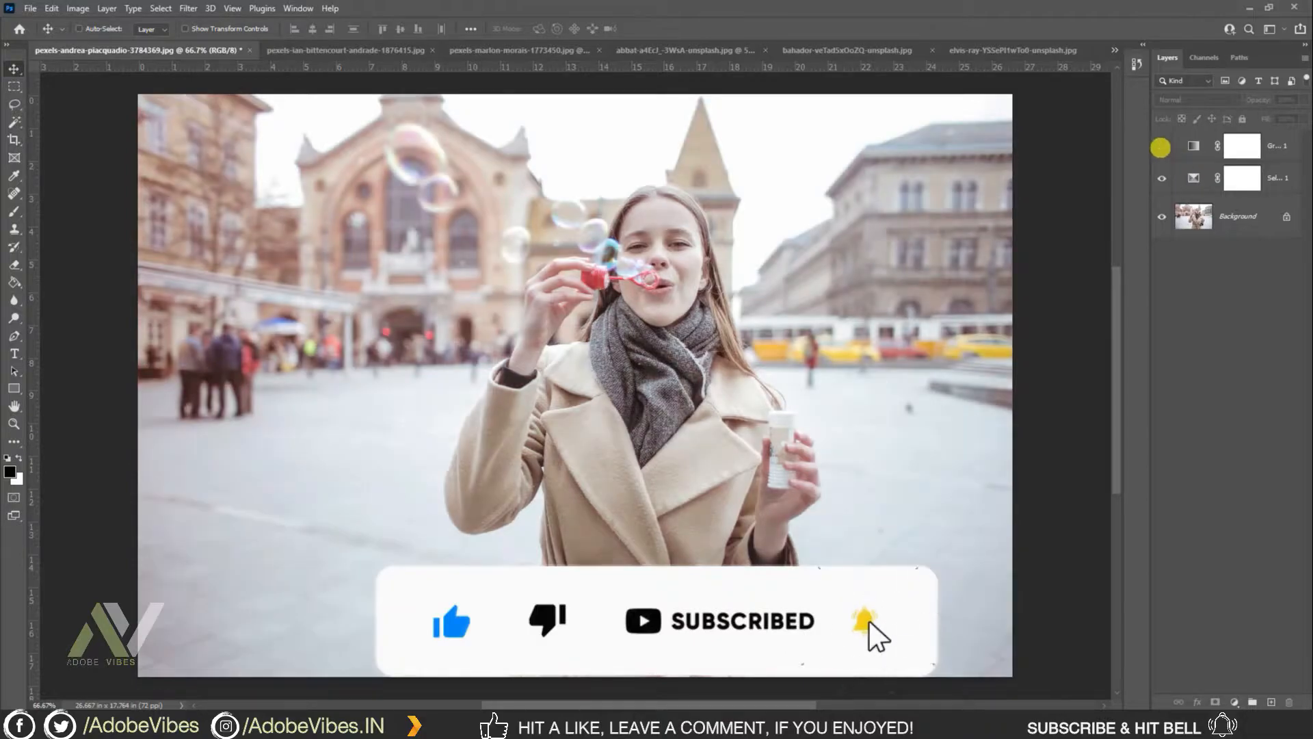
click(1161, 146)
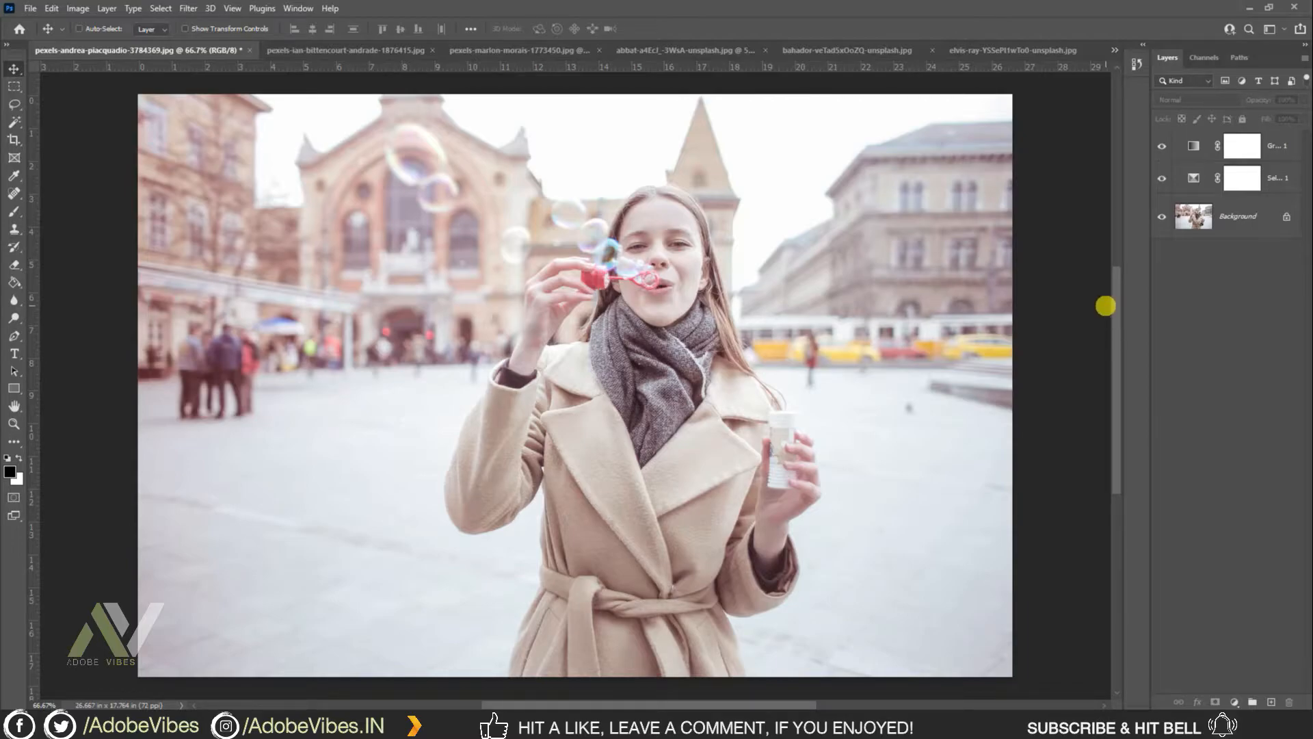
- Add a Curves adjustment layer above the Gradient Map layer and move the RGB curve's black point inward to darken the shadows
click(1234, 702)
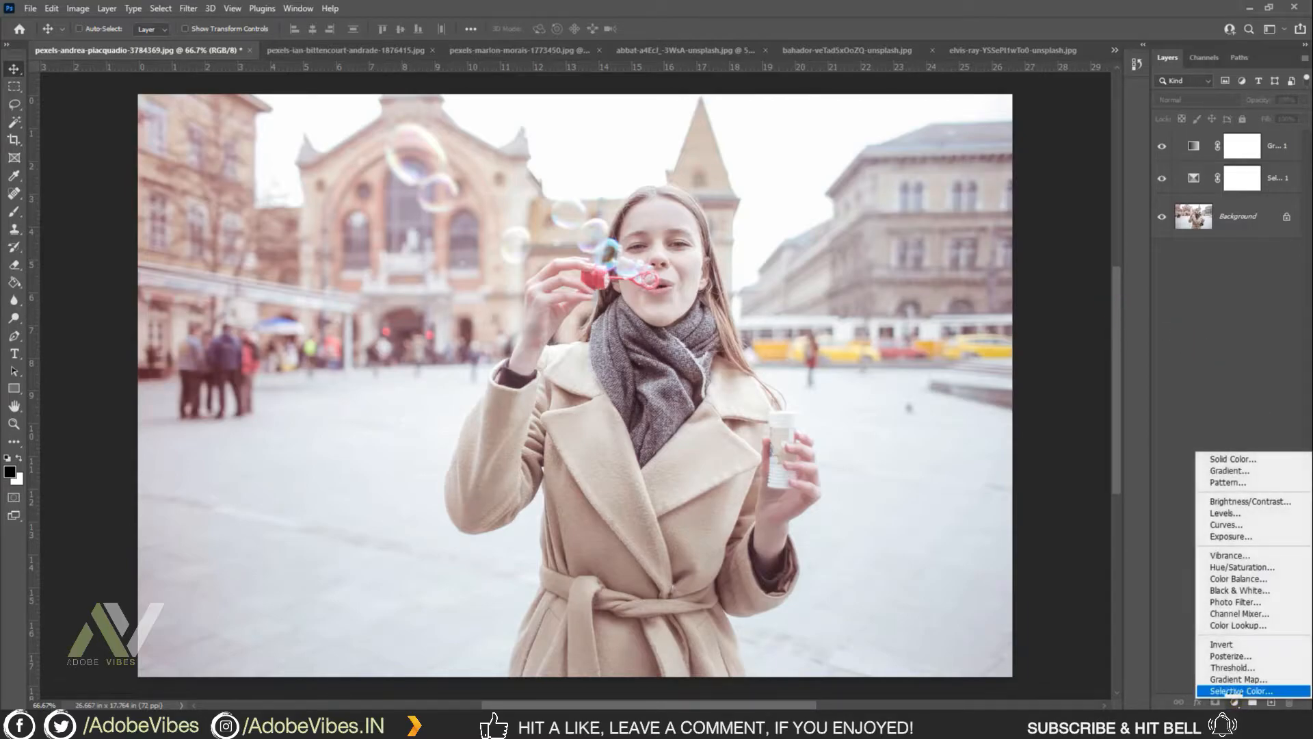
click(1227, 524)
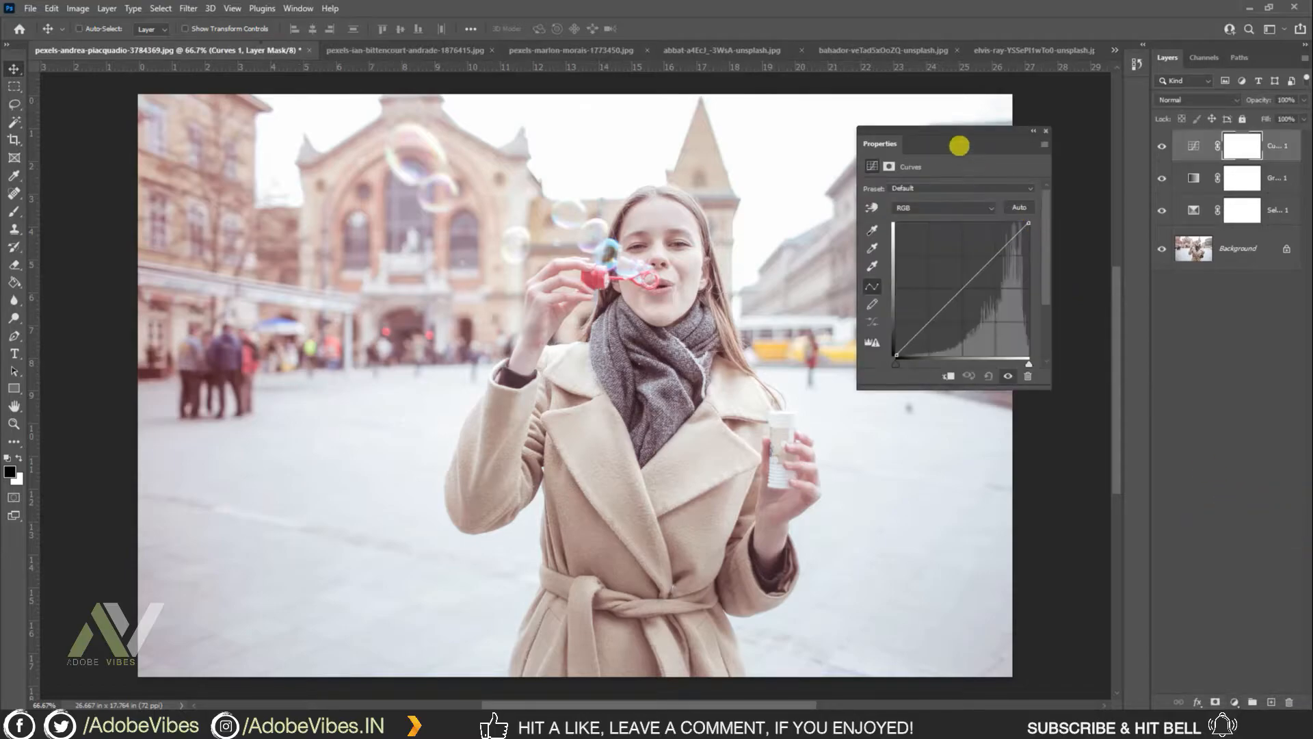
drag(953, 132, 931, 106)
click(966, 180)
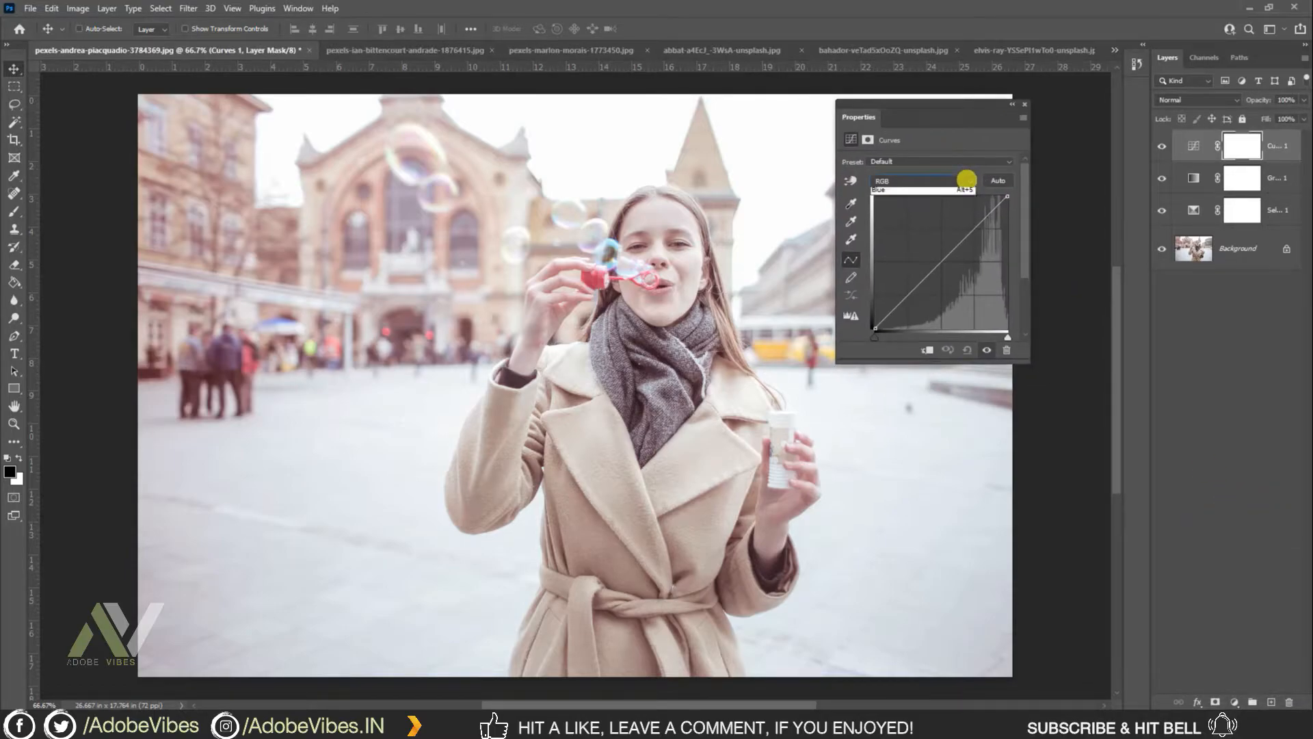
click(901, 181)
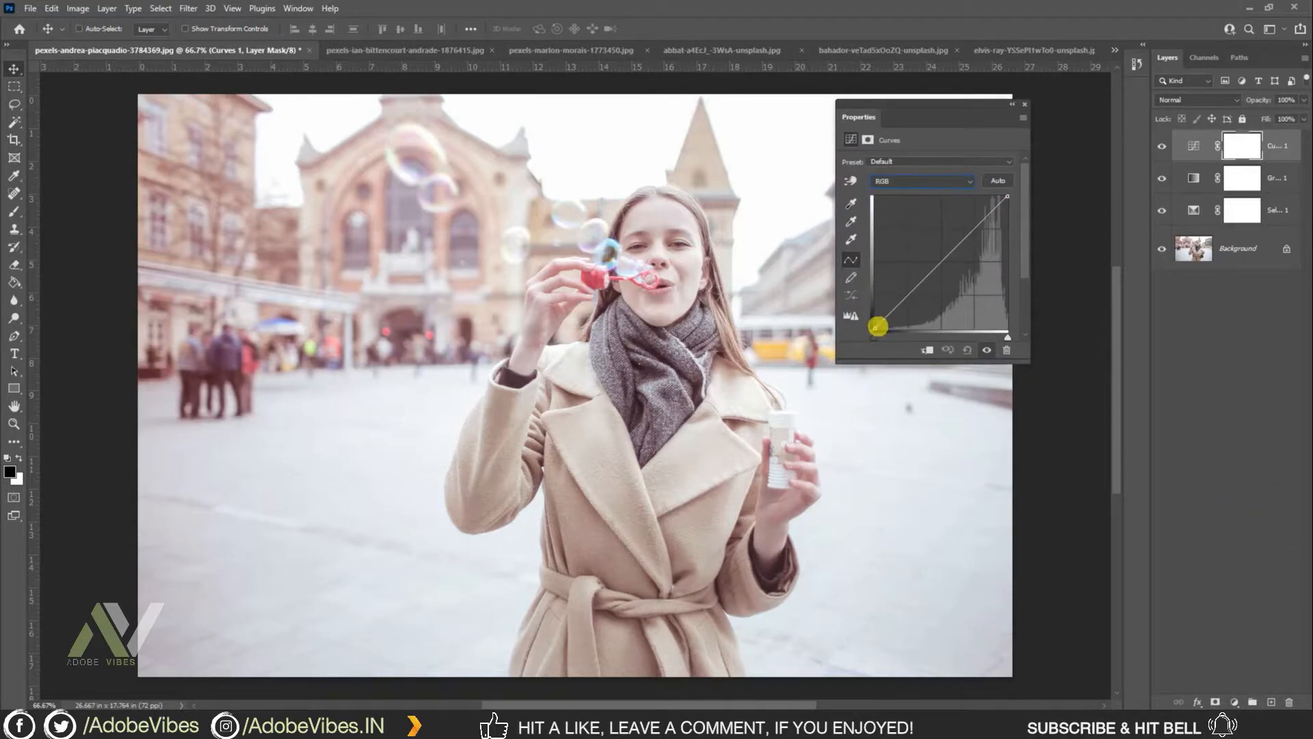
drag(874, 329, 893, 327)
- Raise the shadow end of the Curves layer's Blue channel and compare the photo with and without the layer
click(959, 181)
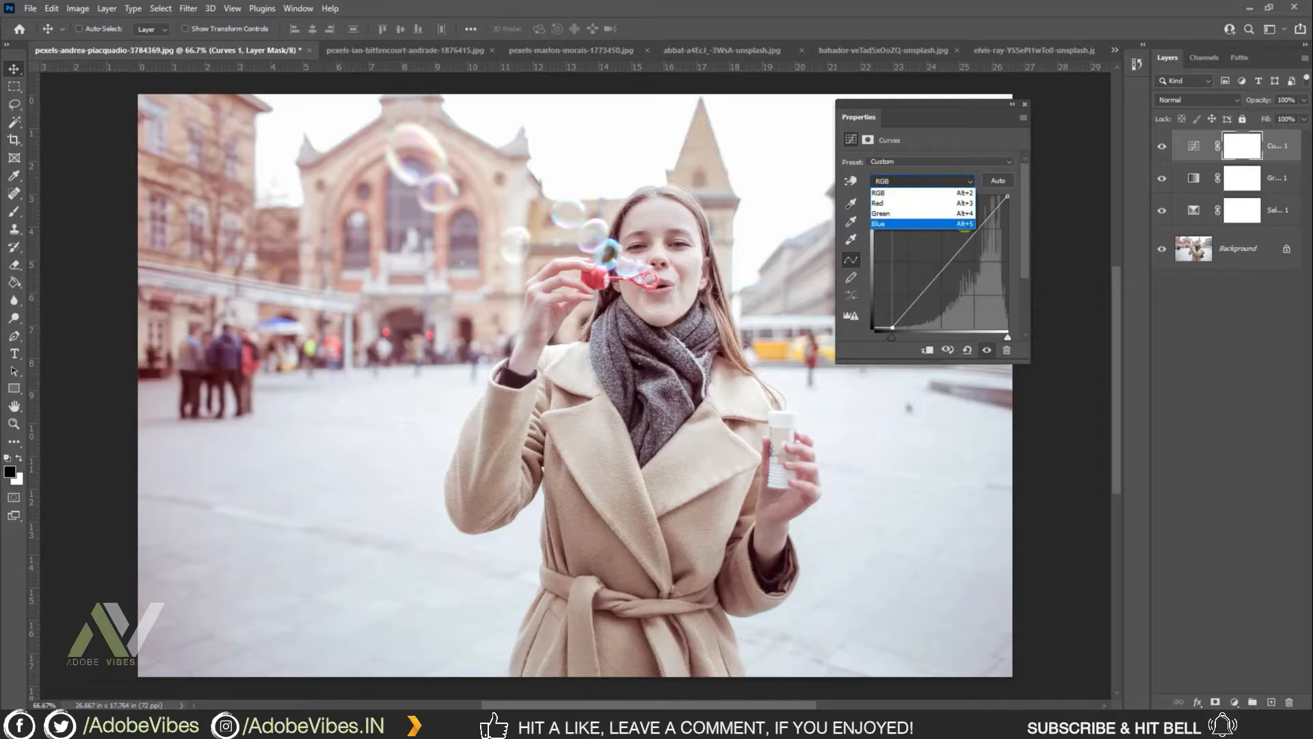
click(965, 225)
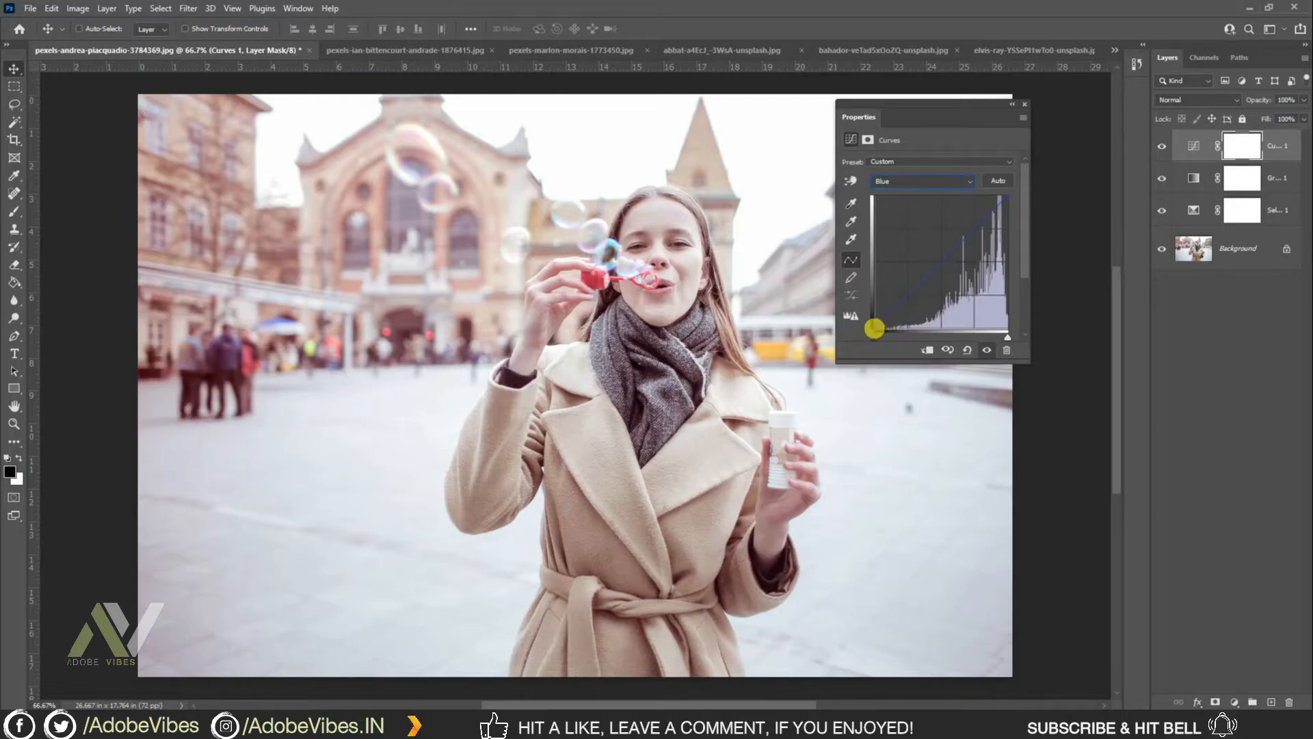
drag(874, 328, 869, 306)
click(1024, 104)
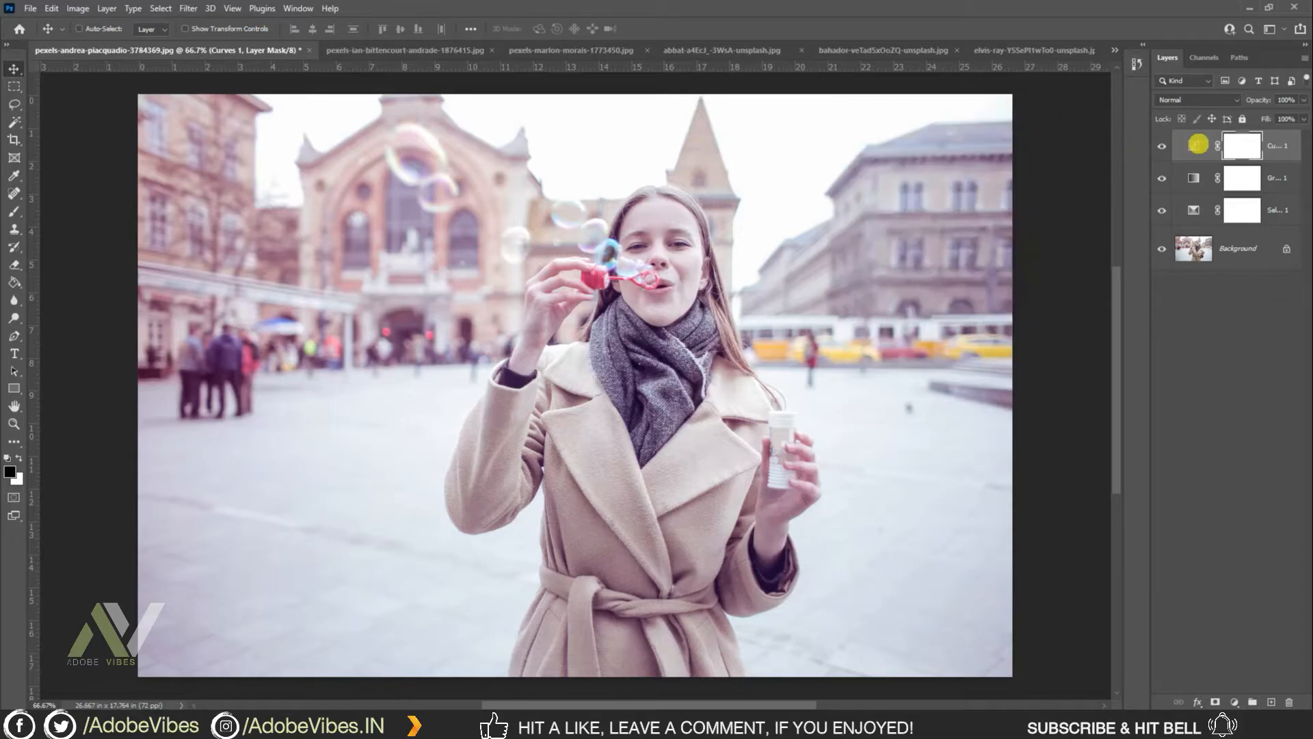
click(1161, 145)
click(1161, 146)
click(1161, 146)
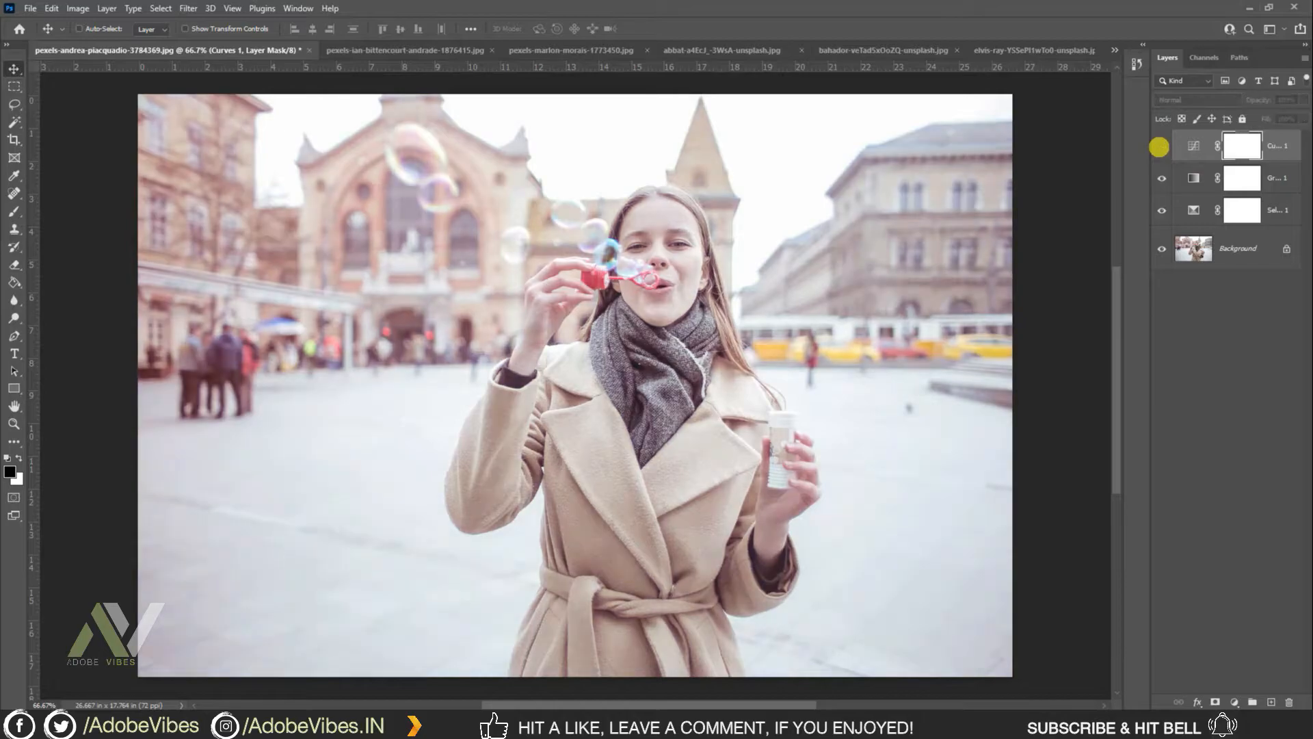
click(1161, 146)
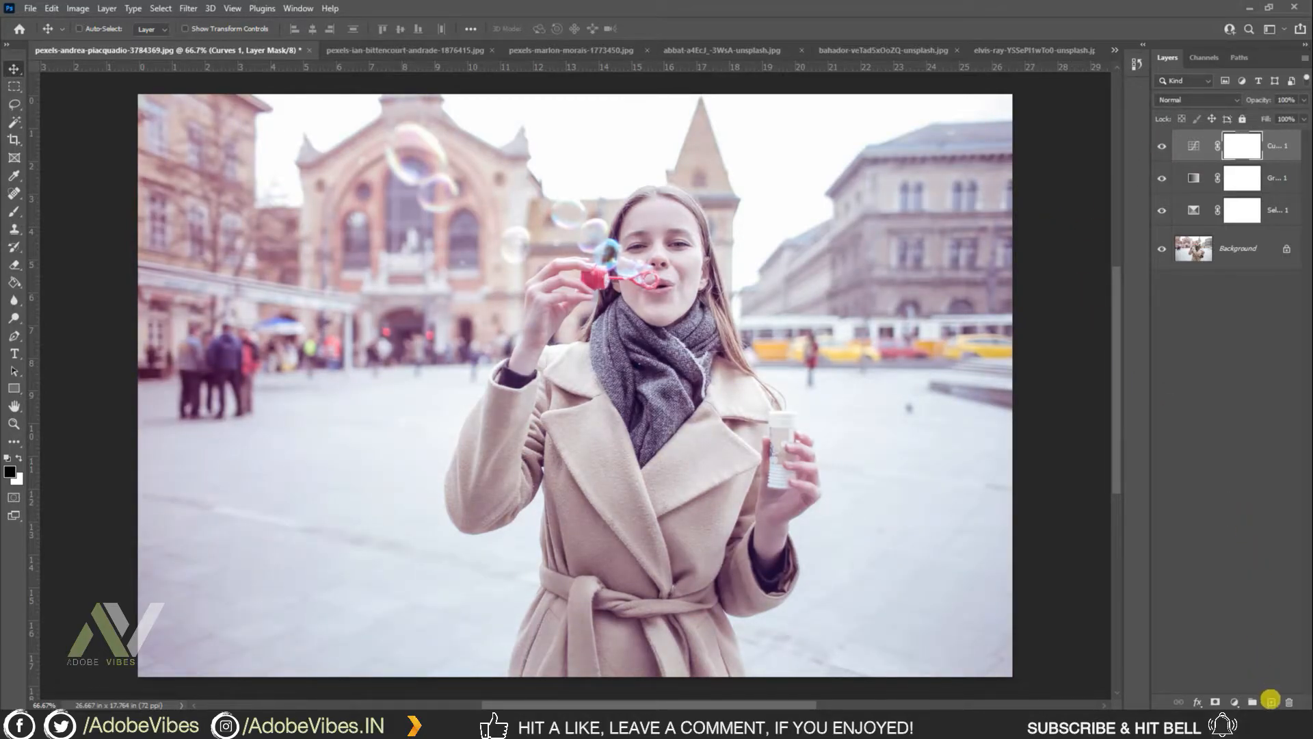
- Add a new layer above the Curves layer and fill it with light pink #ffc1c1
click(1270, 702)
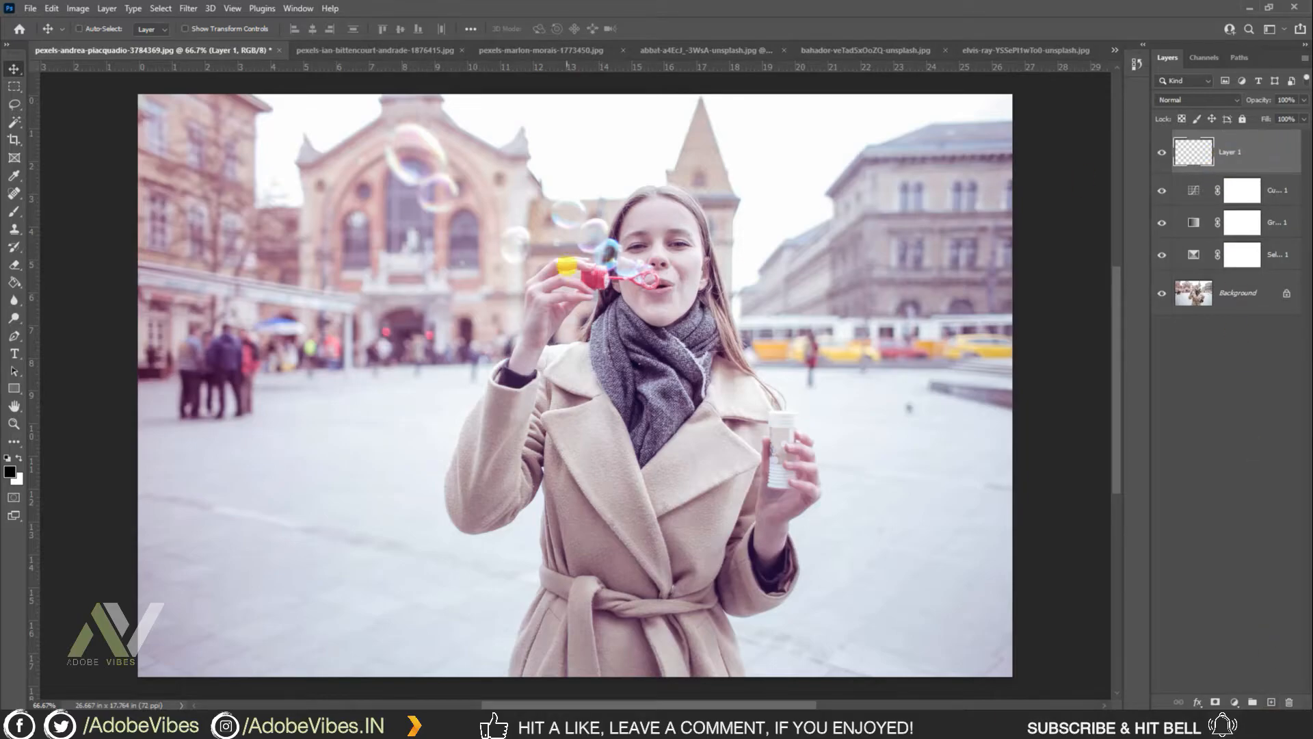
click(11, 471)
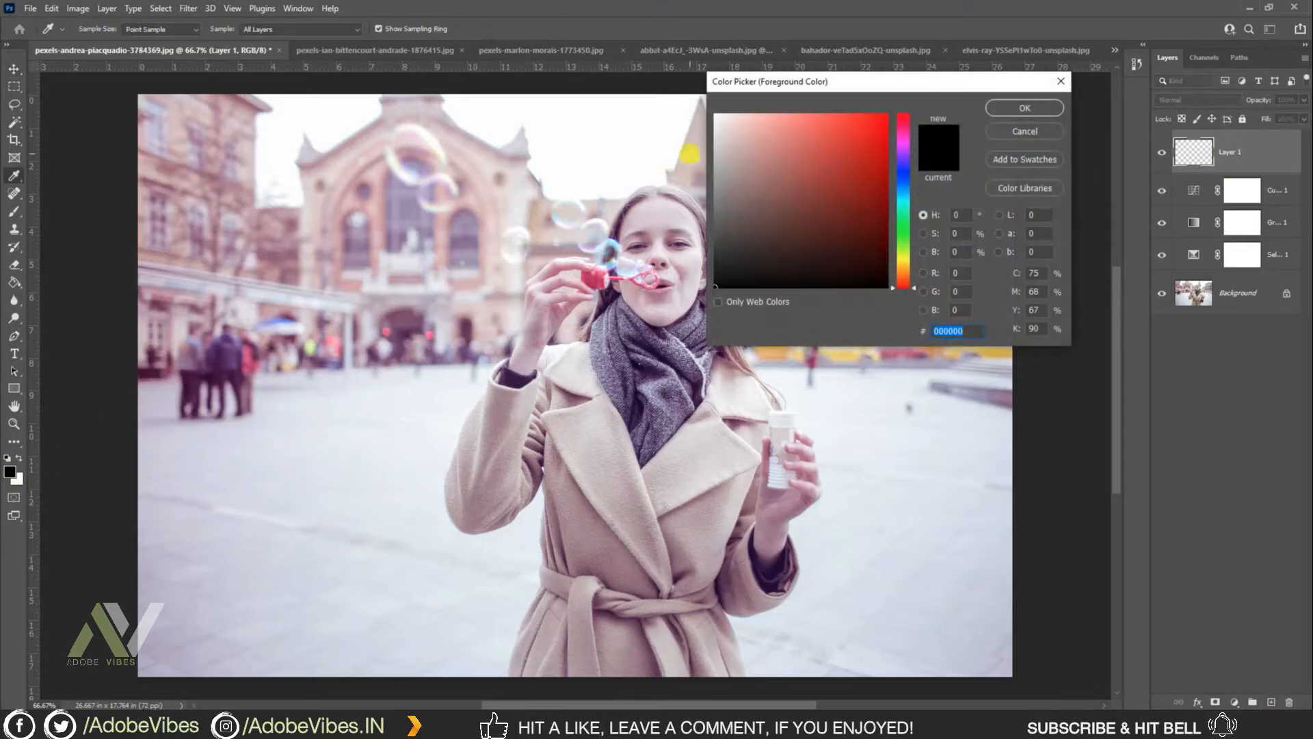
drag(830, 79, 811, 134)
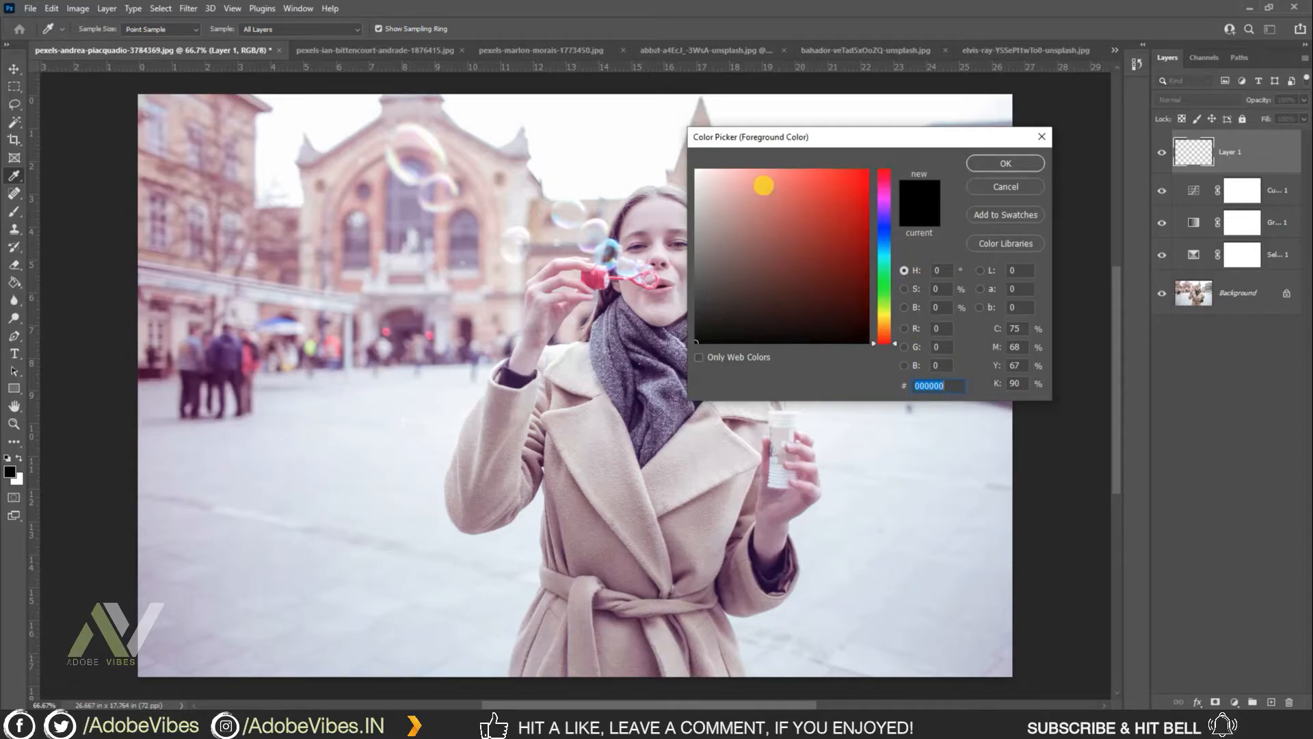
text(ffc1)
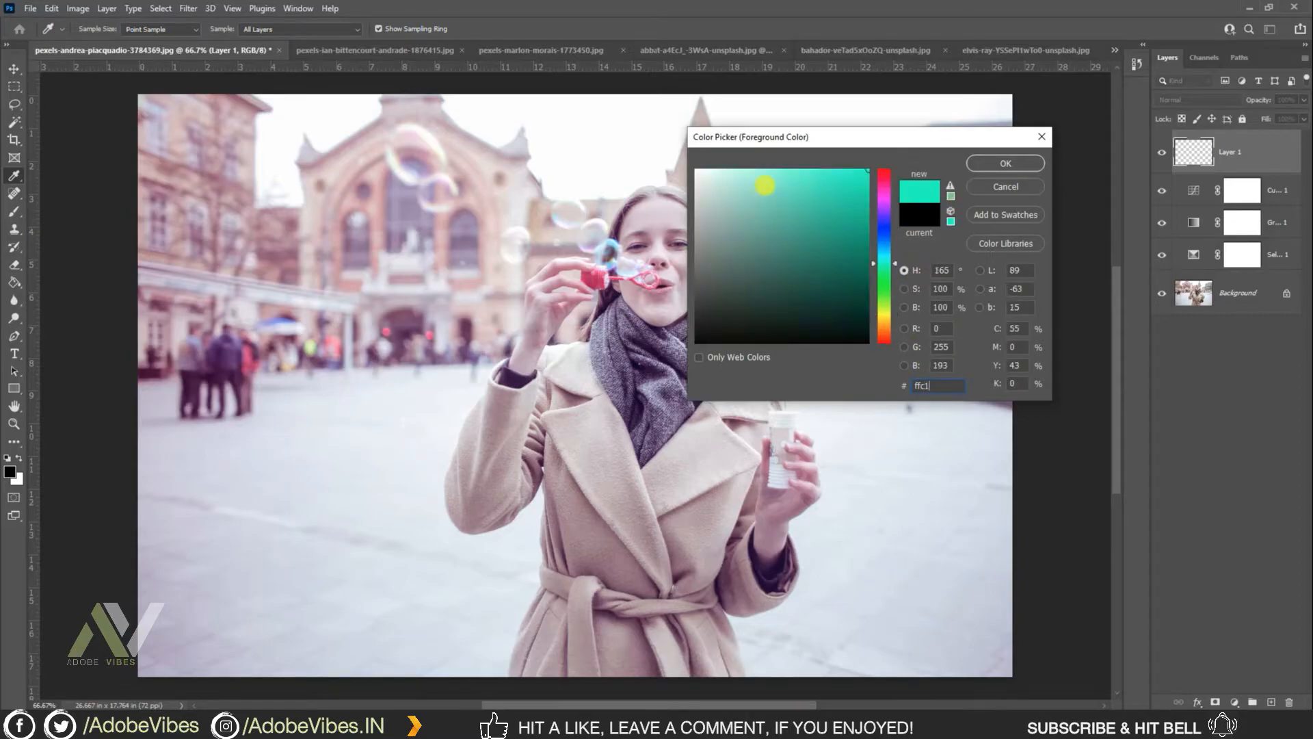
text(c1)
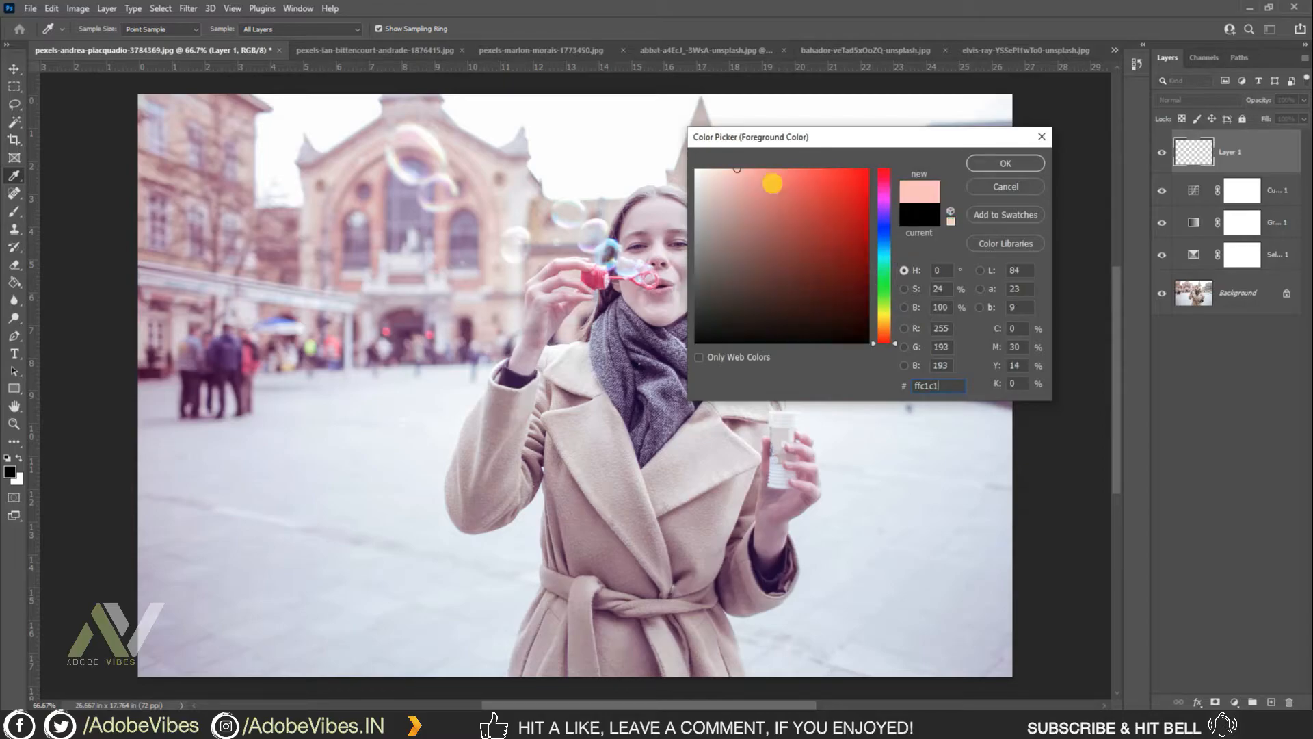
key(Return)
key(g)
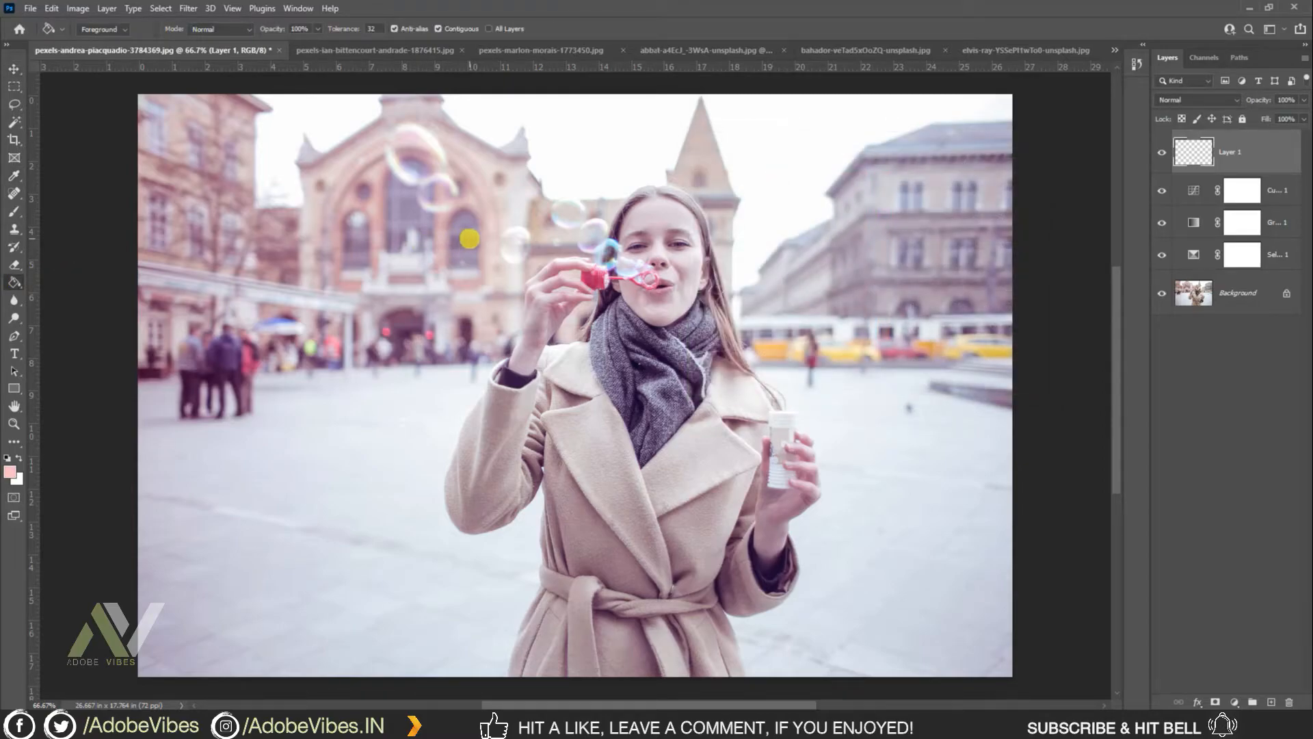
click(469, 239)
- Set the pink fill layer to Soft Light at 25% opacity and check its effect on the photo
click(1231, 100)
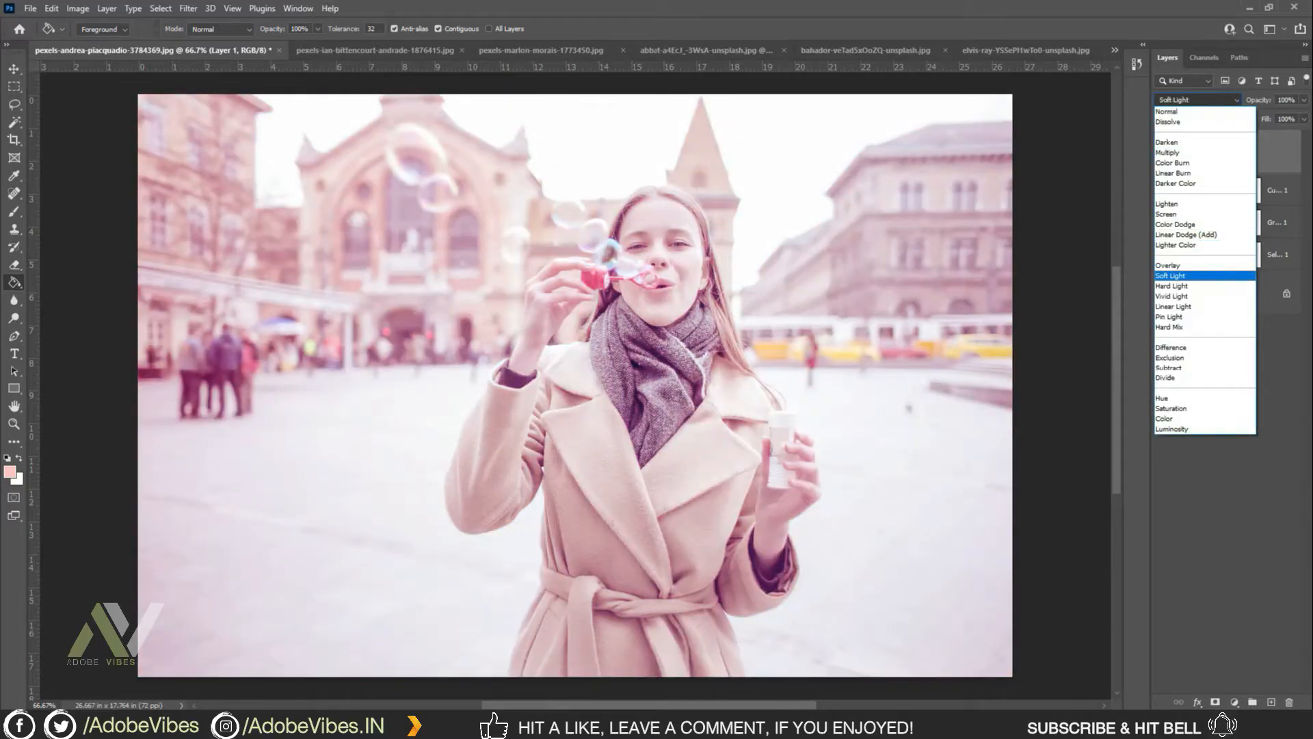
click(1170, 275)
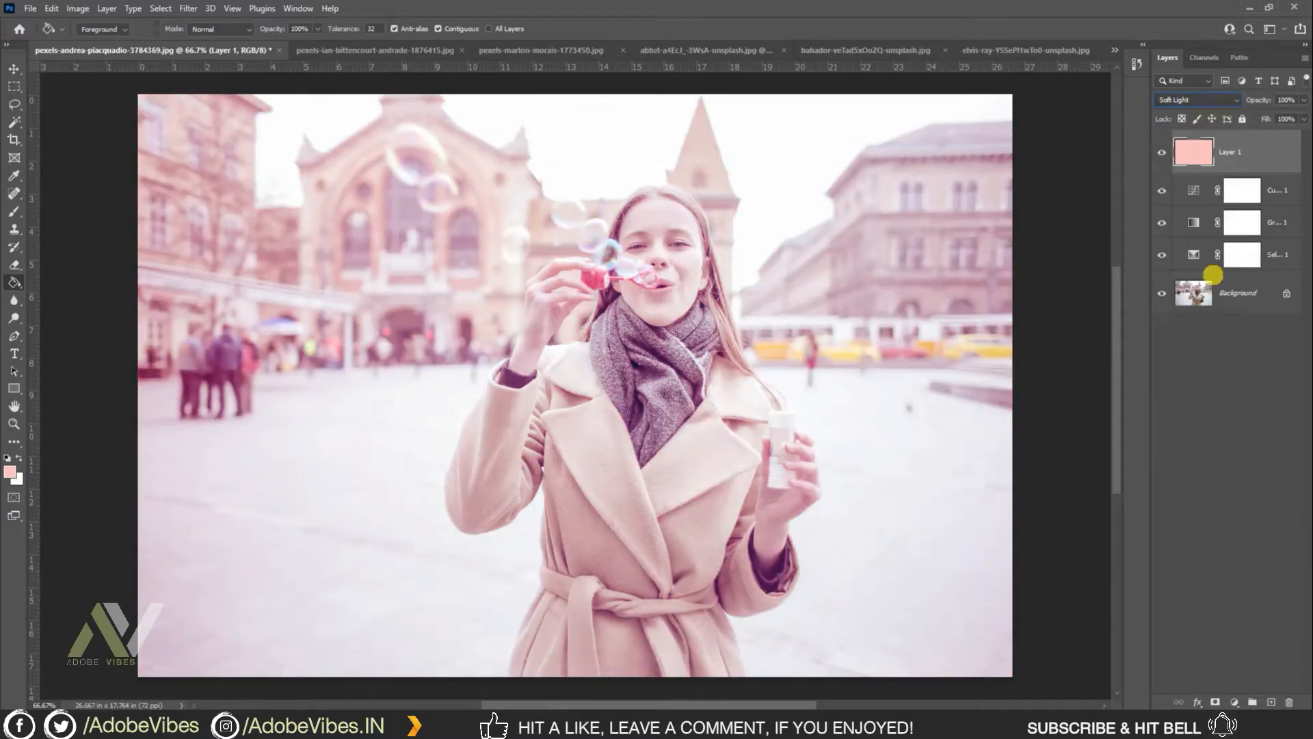
click(1304, 100)
drag(1303, 115, 1258, 116)
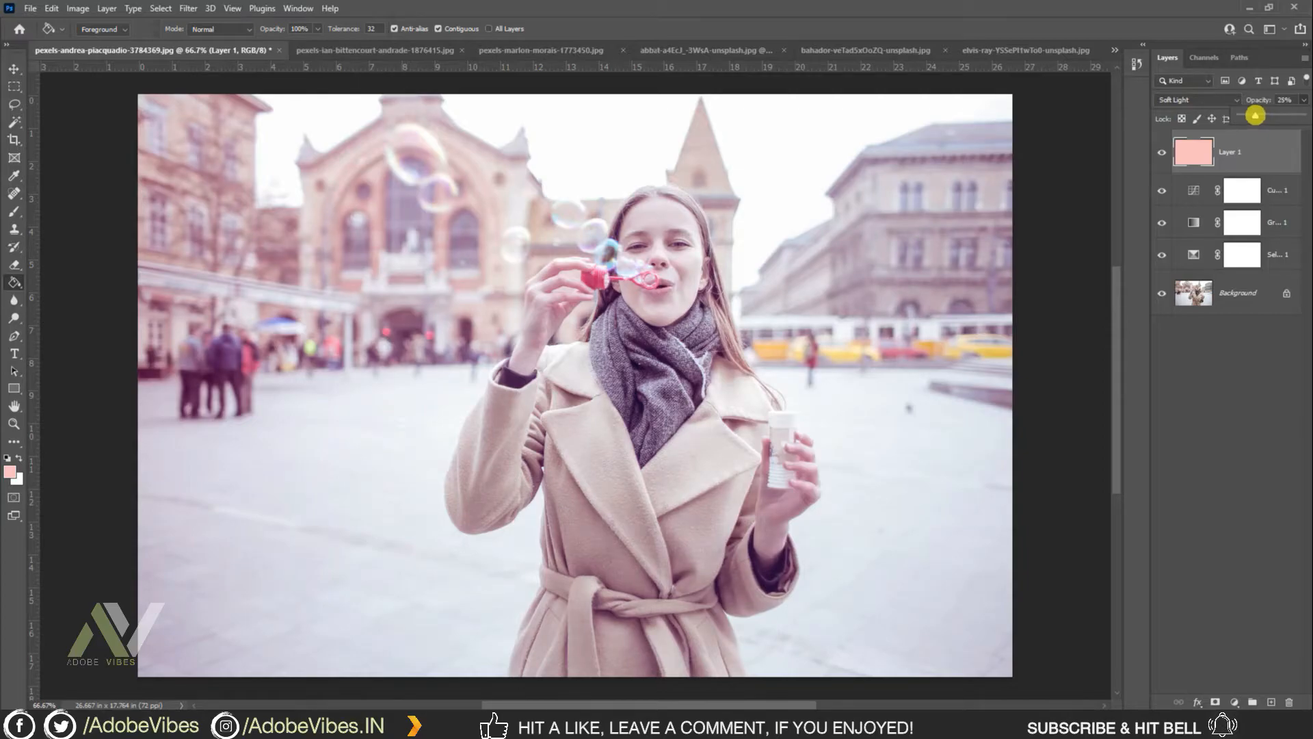
click(1282, 430)
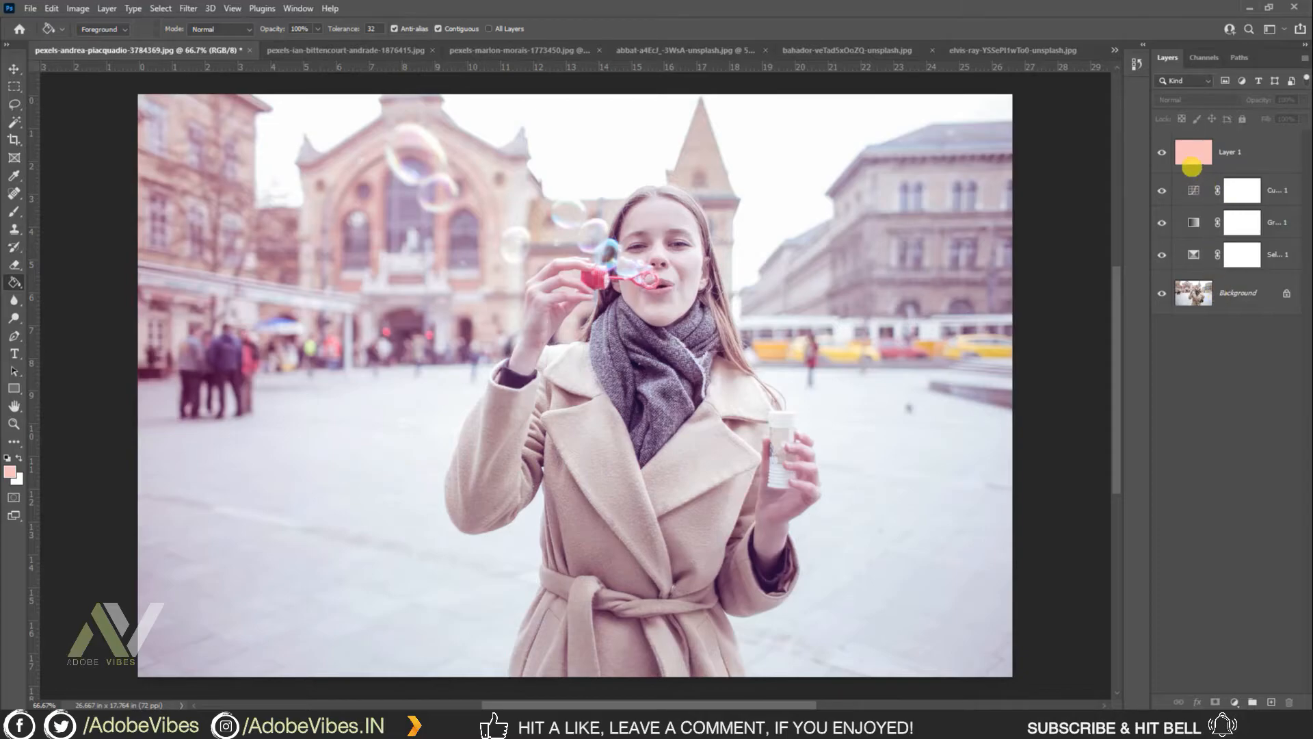
click(1160, 152)
- Group the pink fill layer with the three adjustment layers and name the group Pro Pastel
click(1238, 152)
shift+click(1289, 256)
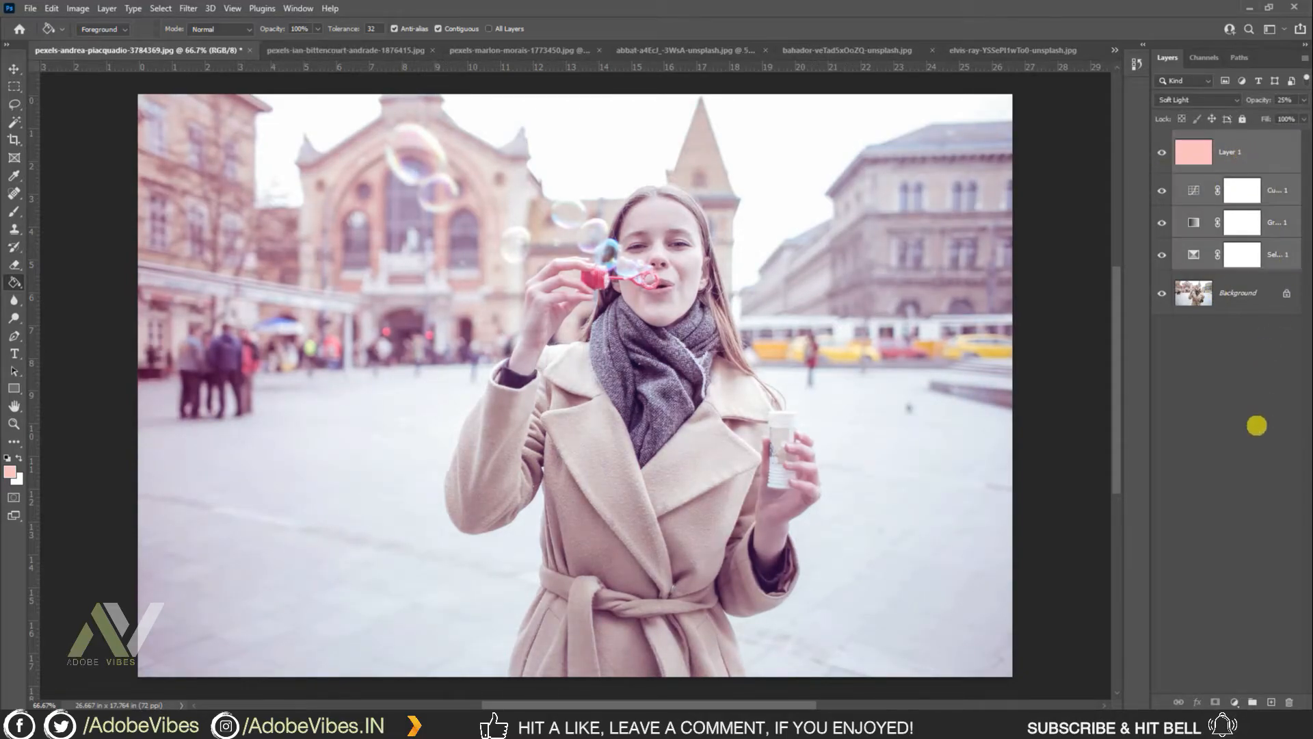
key(ctrl+g)
double_click(1208, 139)
text(Pro Pastel)
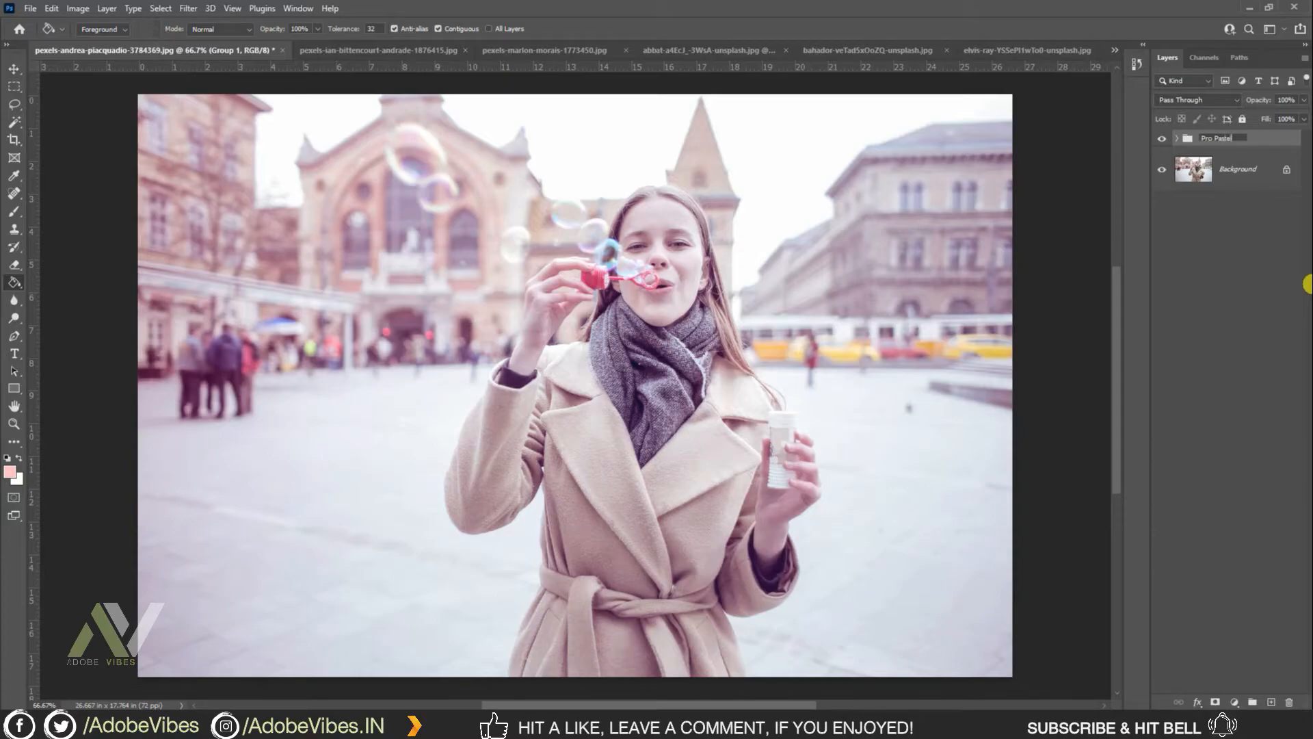
key(Return)
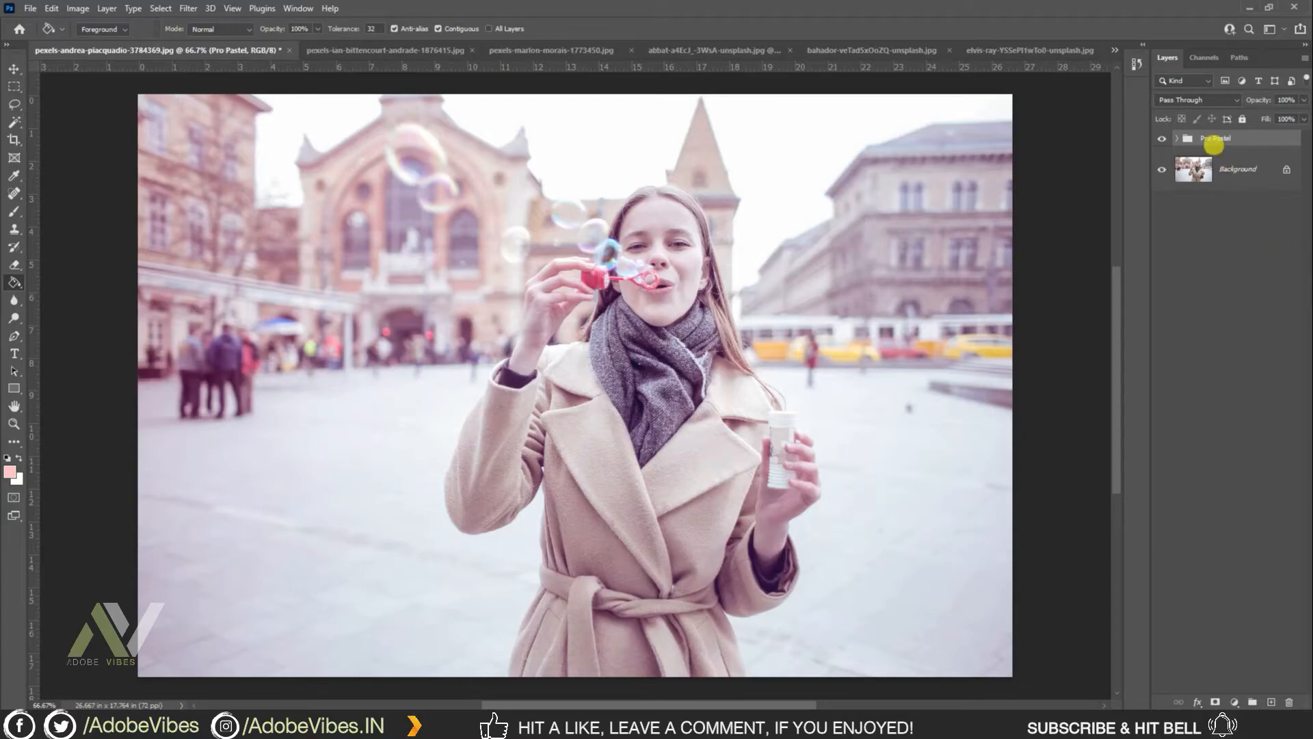
- Copy the Pro Pastel group into the open portrait of the woman holding an orange flower
click(337, 51)
key(ctrl+v)
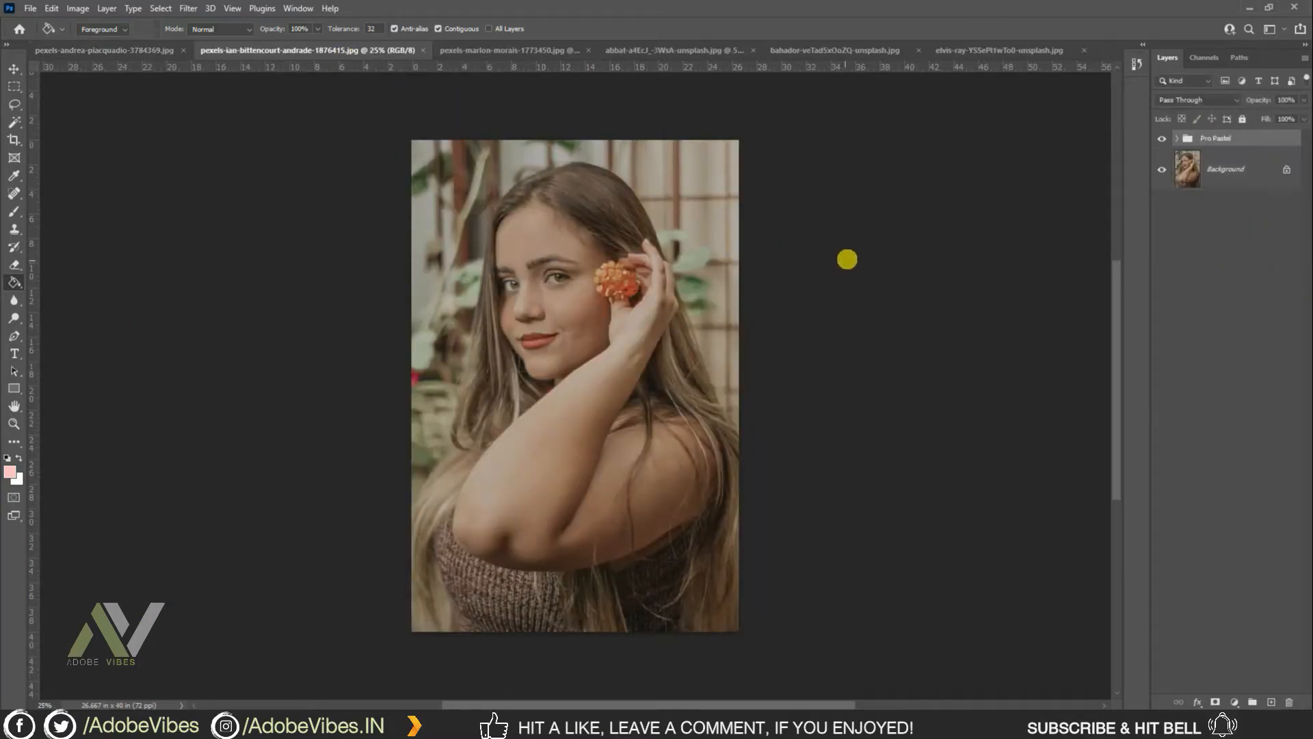
key(ctrl+0)
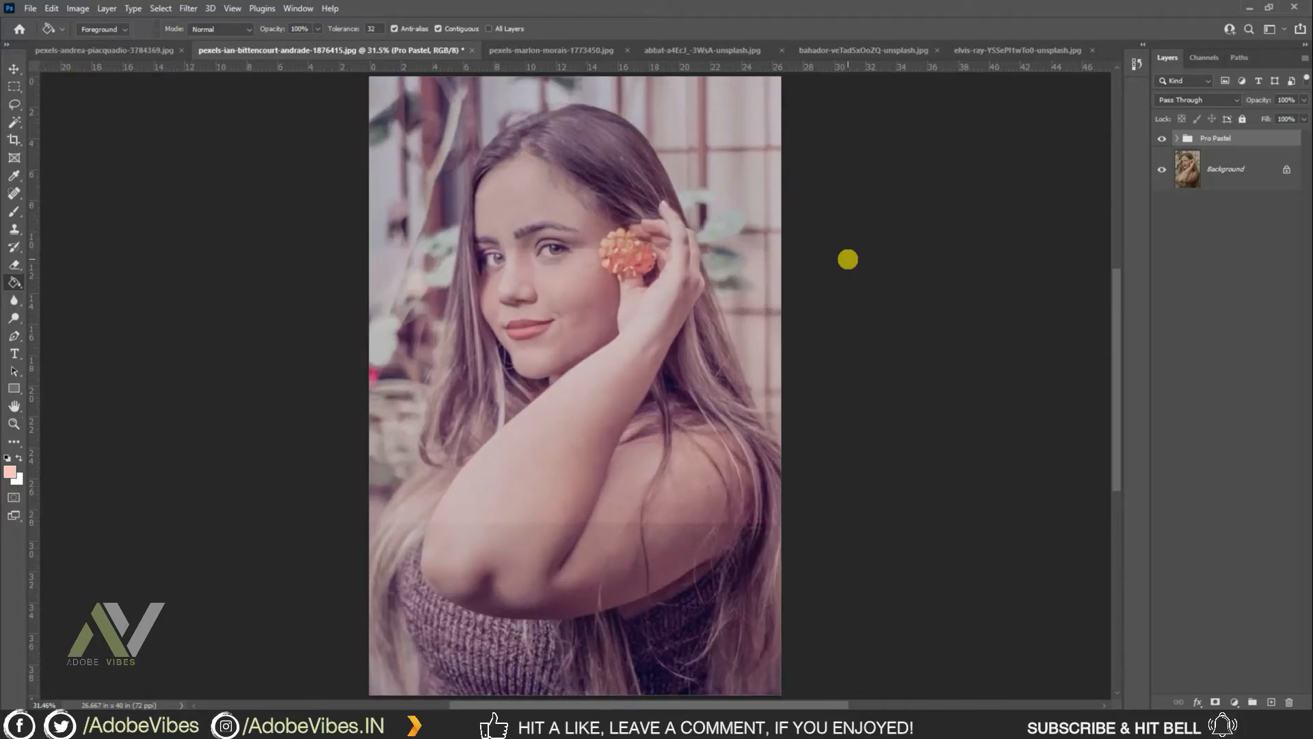
- Paste the Pro Pastel group into the photo of the woman before the tiled-roof house and the one with the knitted hat
click(568, 50)
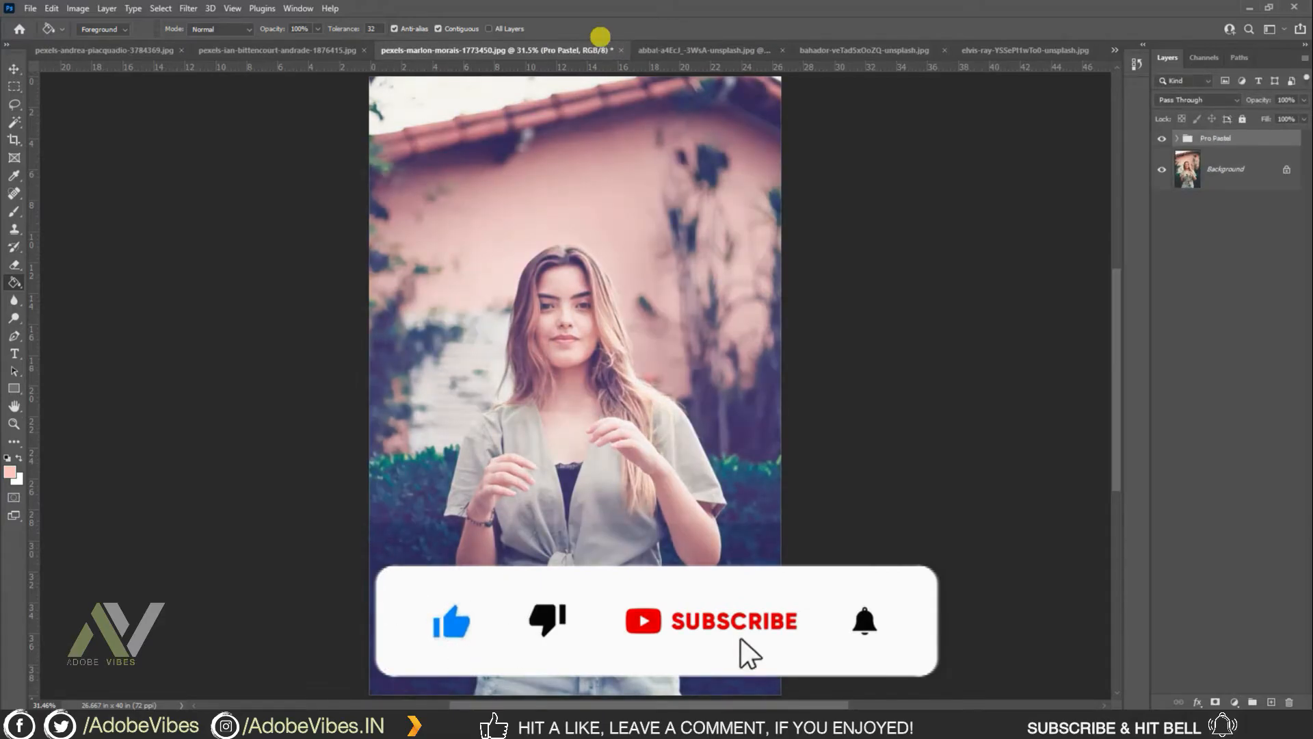
click(699, 49)
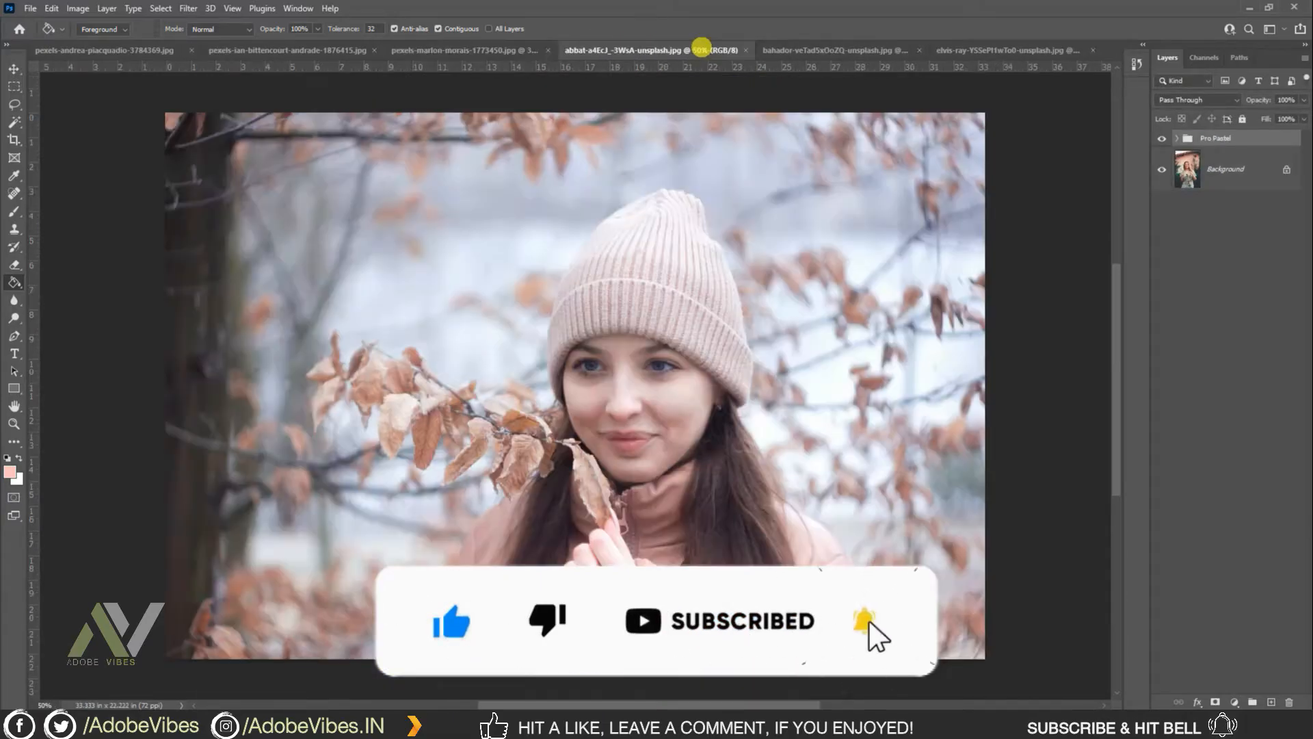
key(ctrl+0)
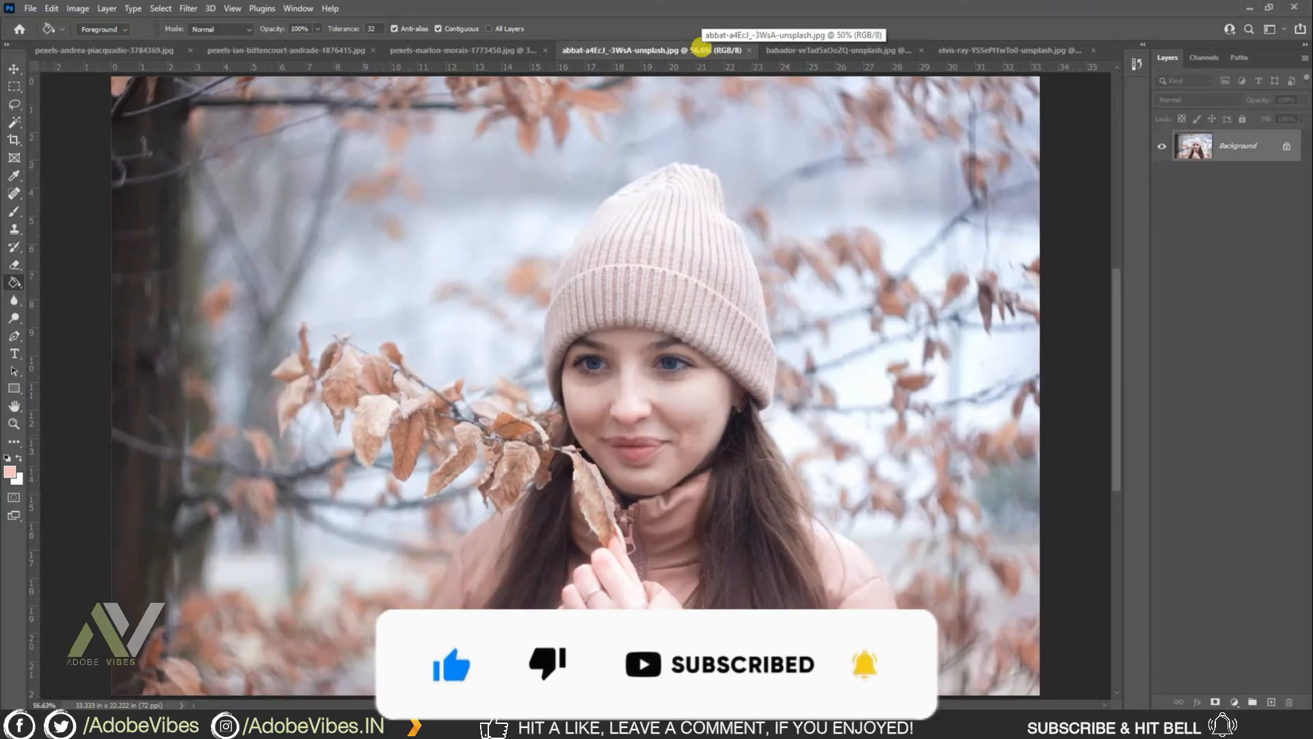
key(ctrl+v)
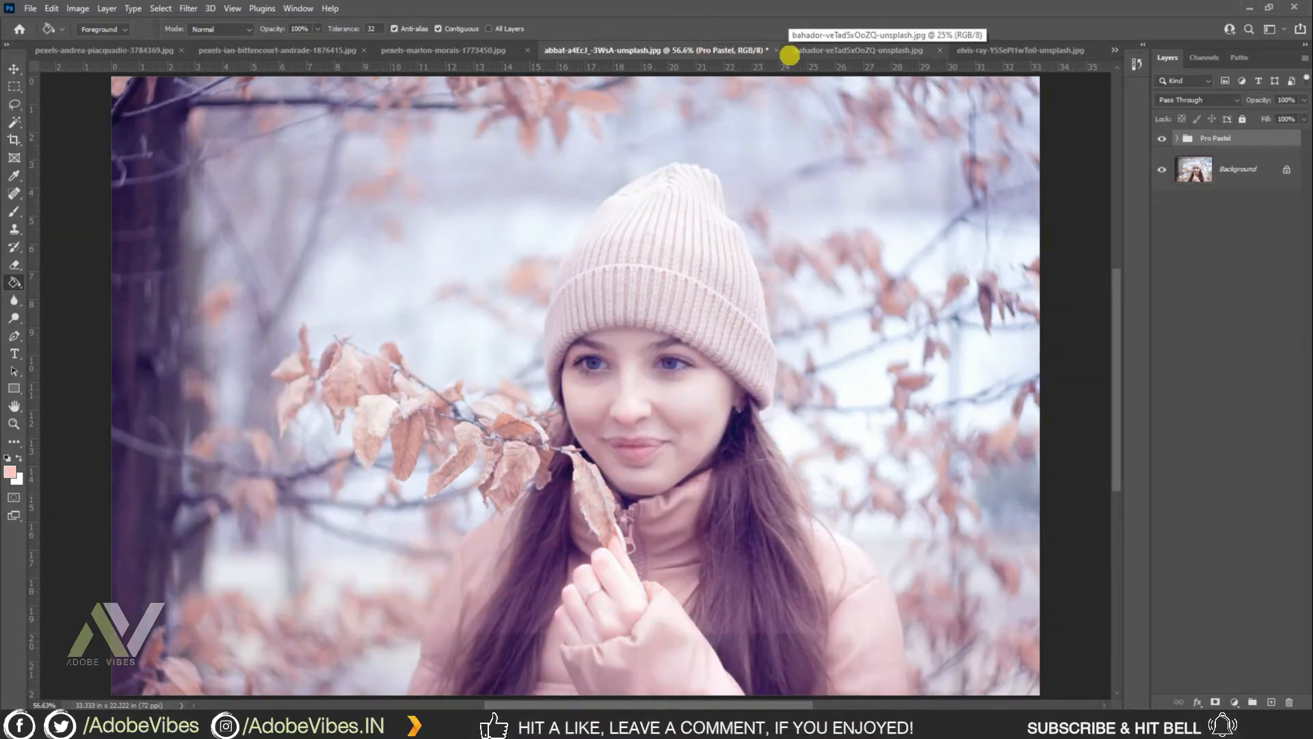
- Paste the Pro Pastel group into the photo of the woman in the lilac jacket under a cloudy sky
click(829, 51)
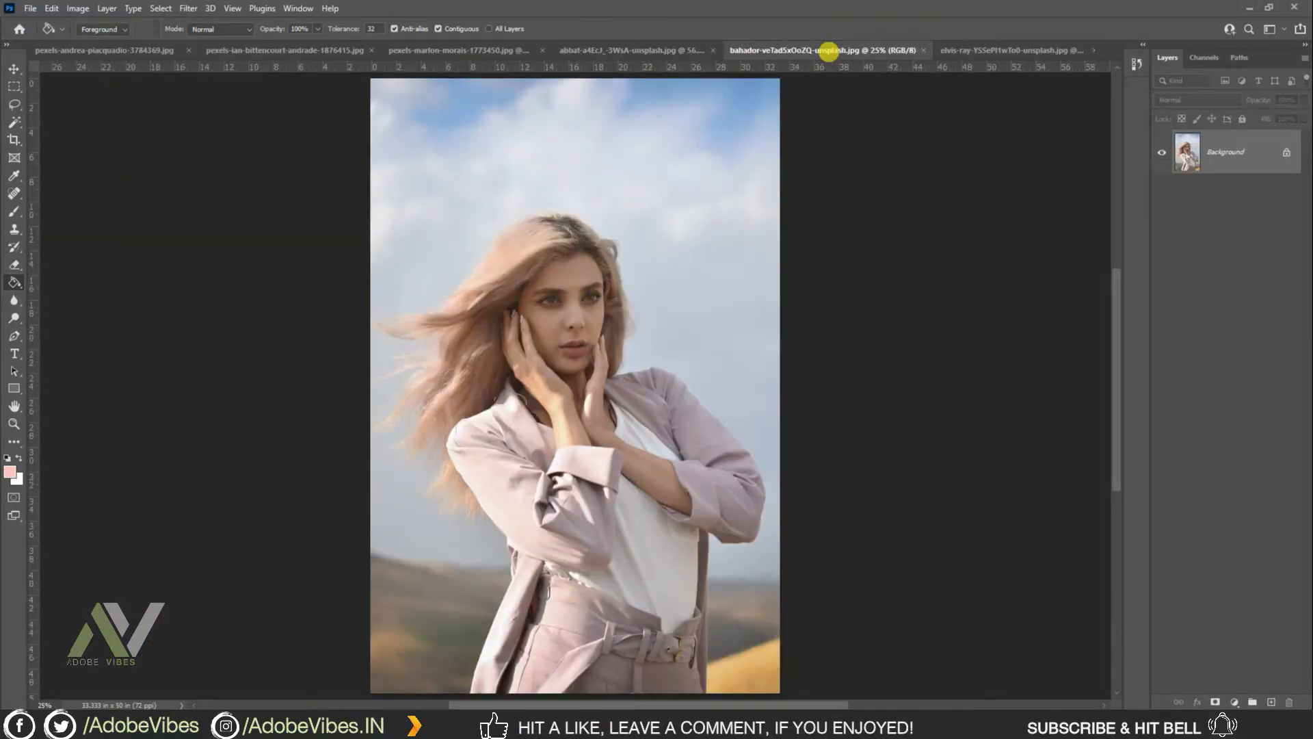
key(ctrl+0)
scroll(881, 277, down, 3)
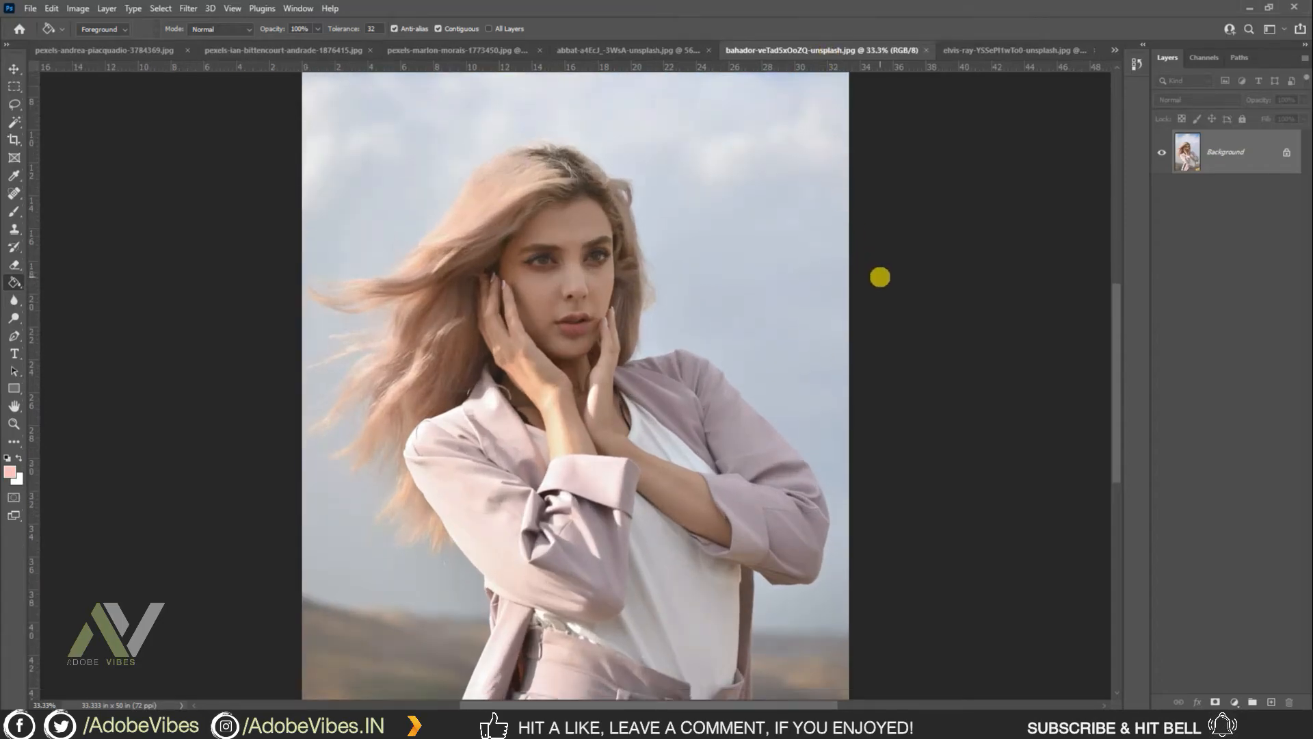
key(ctrl+v)
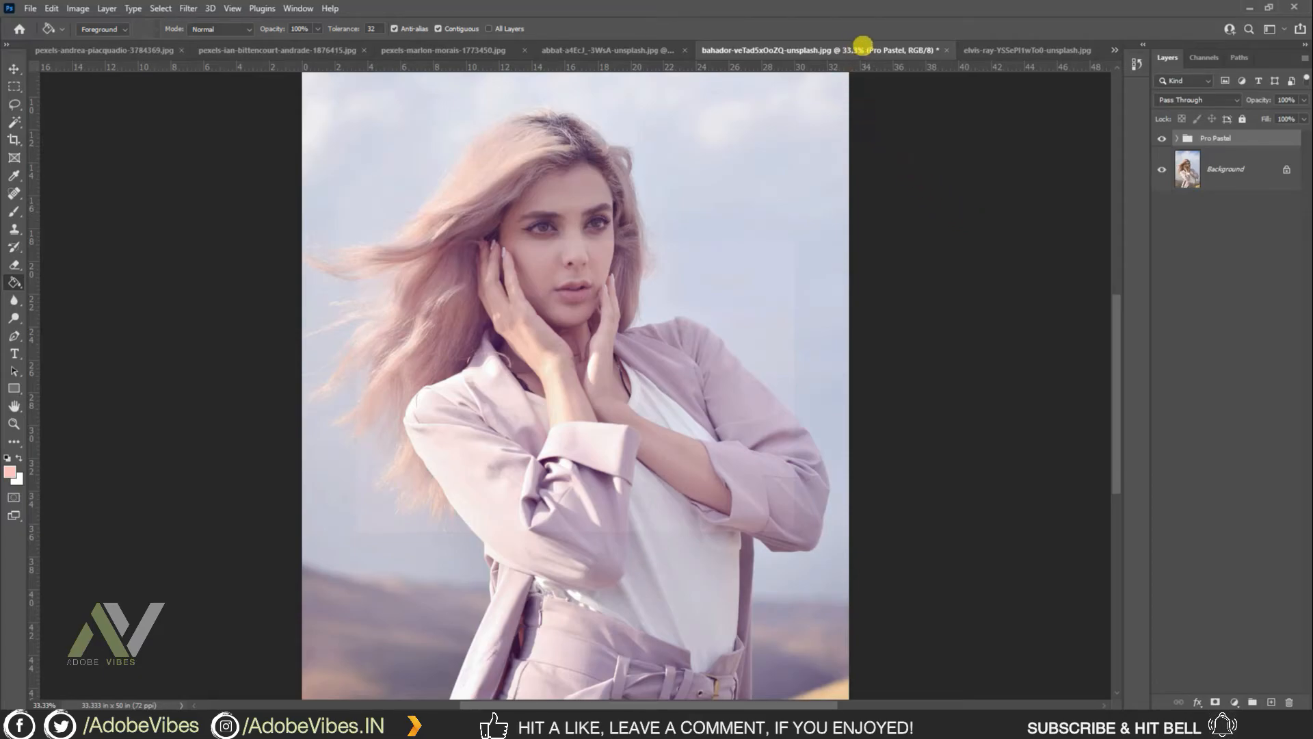
- Paste the Pro Pastel group into the photo of the woman in the leopard coat, then return to the soap-bubble photo
click(985, 49)
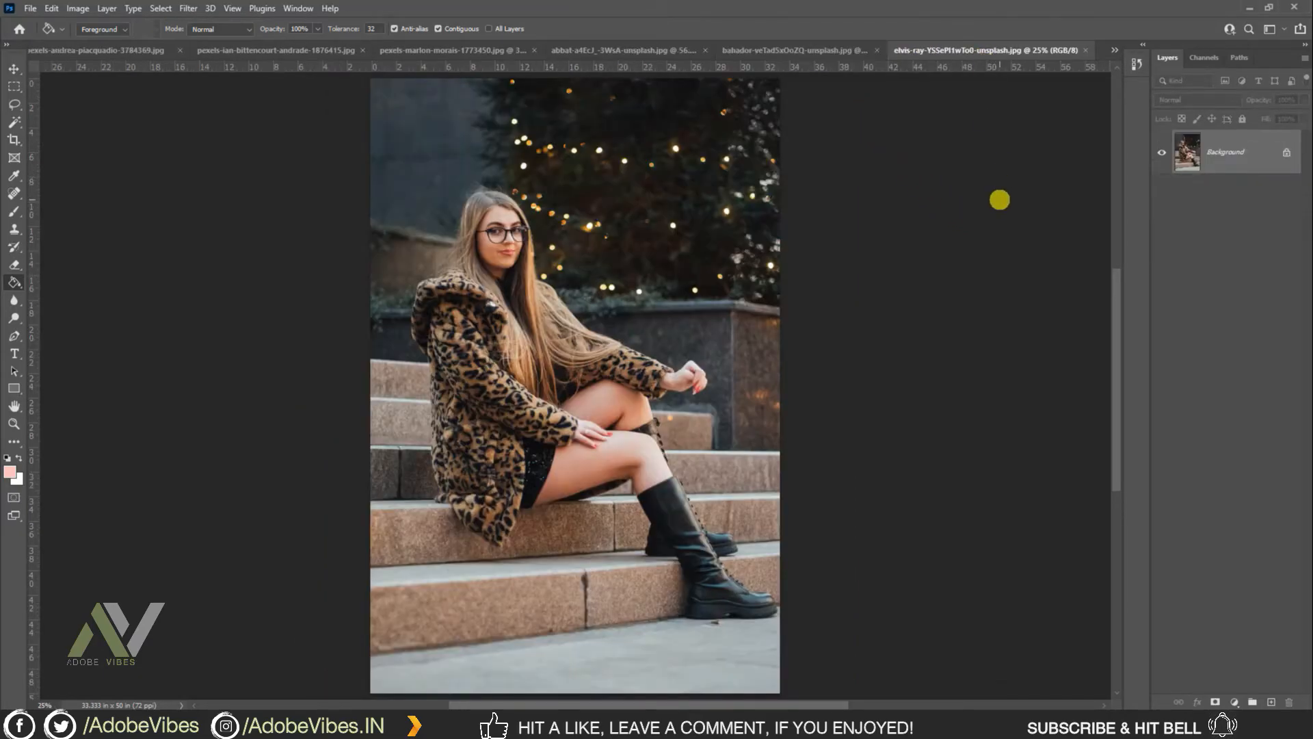
key(ctrl+v)
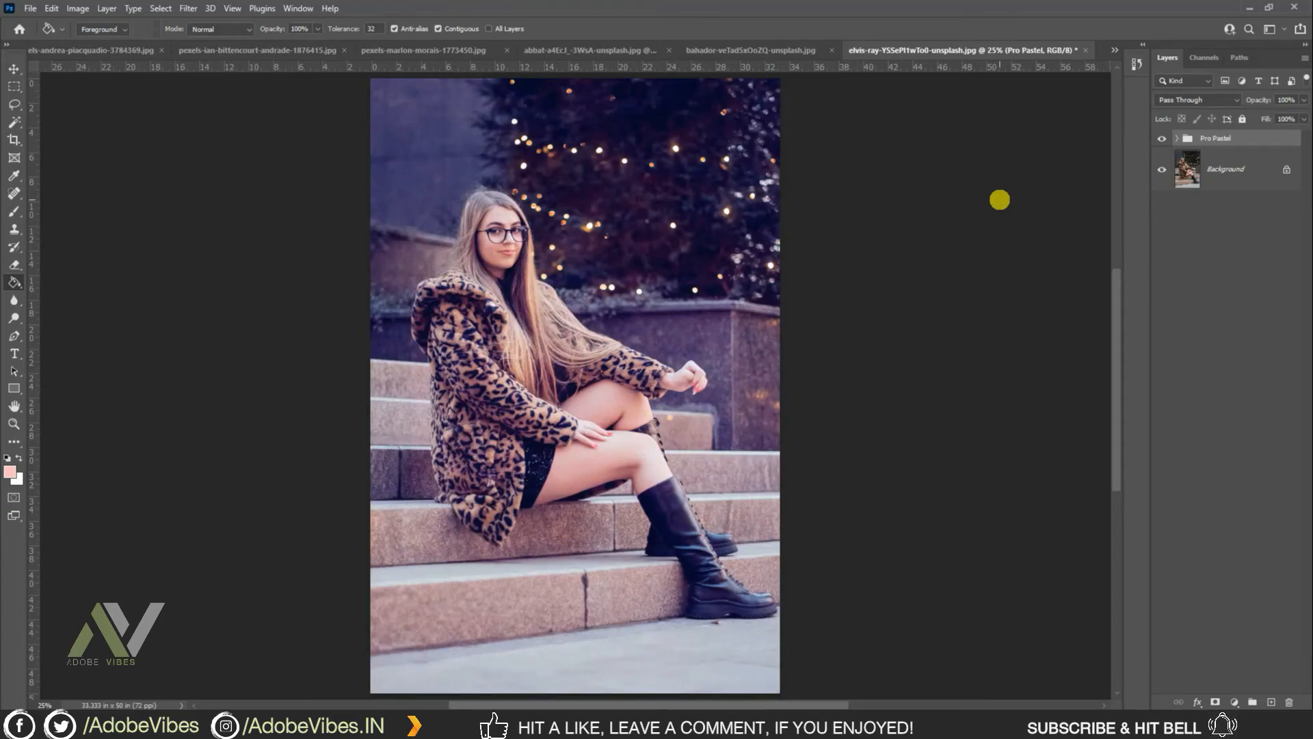
key(ctrl+plus)
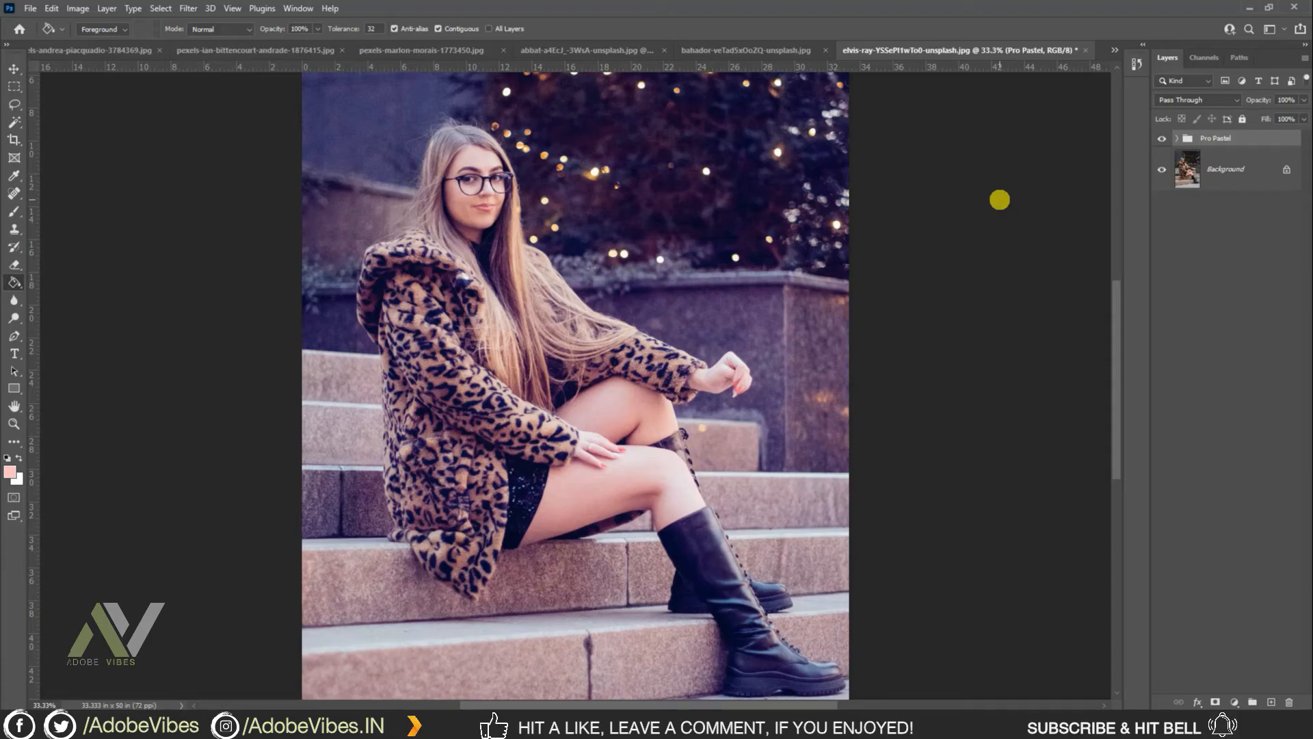
click(136, 50)
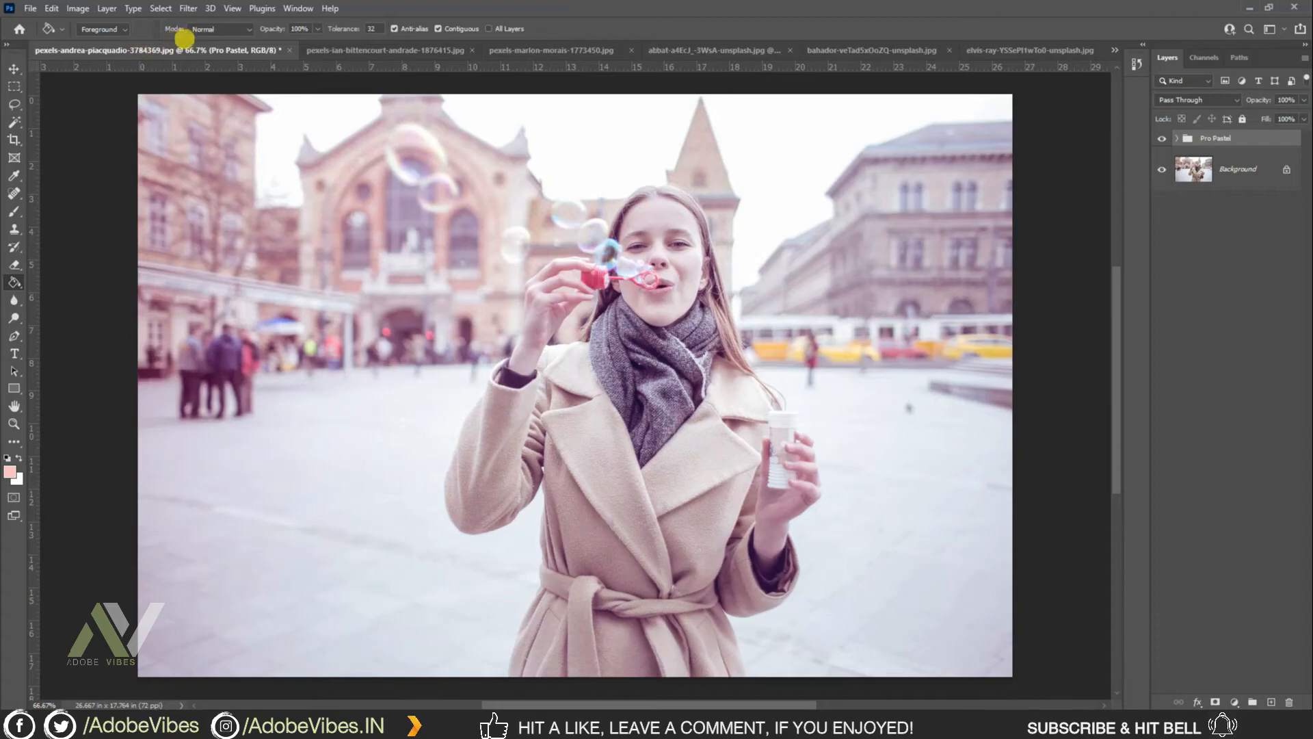